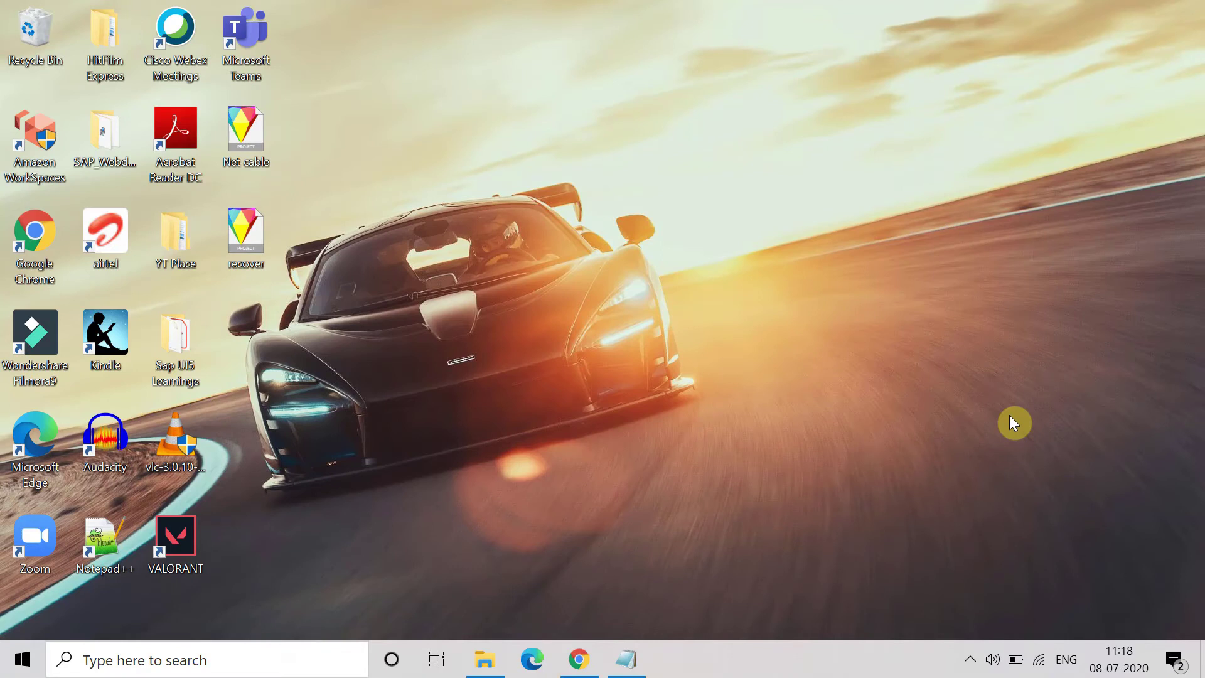
# - Open Settings and go to Update & Security's Troubleshoot page, scrolling to Internet Connections
pyautogui.click(22, 659)
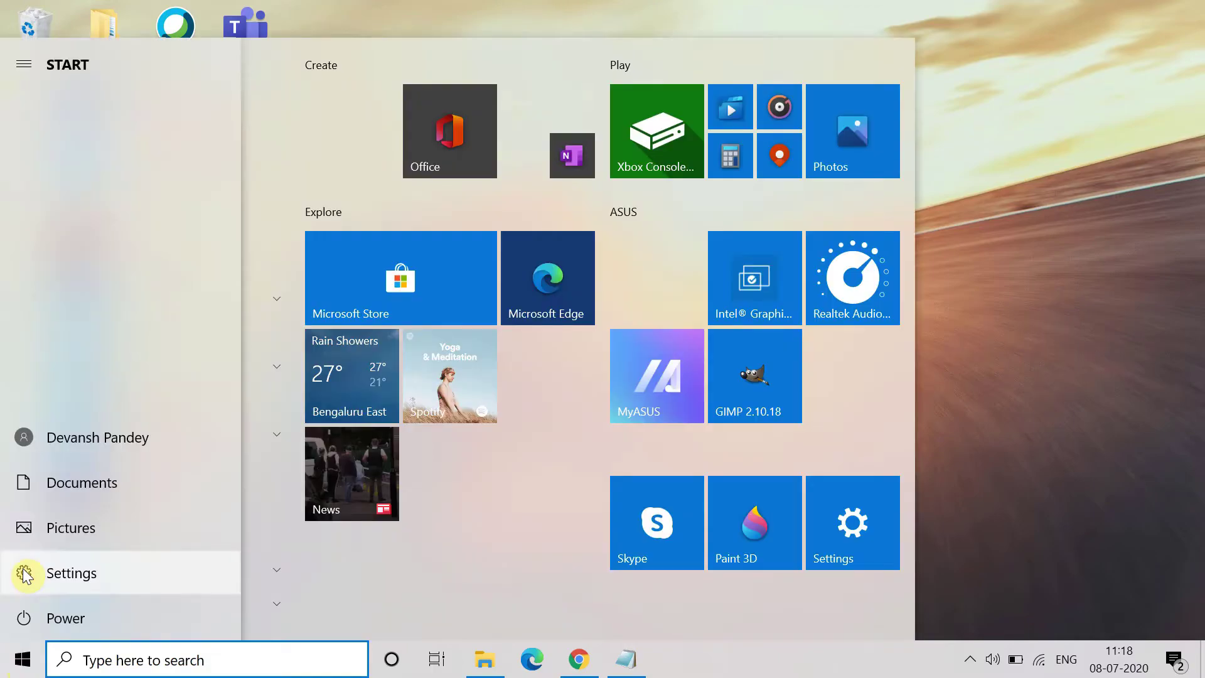
pyautogui.click(25, 573)
pyautogui.scroll(-1, 525, 613)
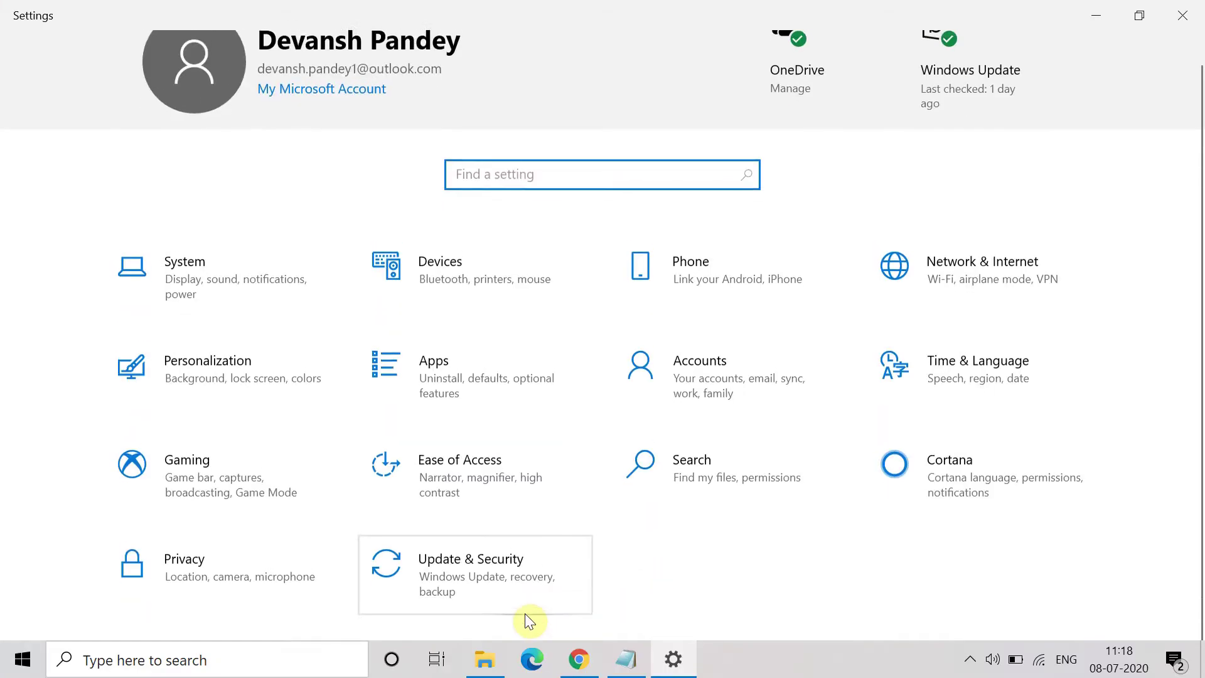
pyautogui.click(511, 573)
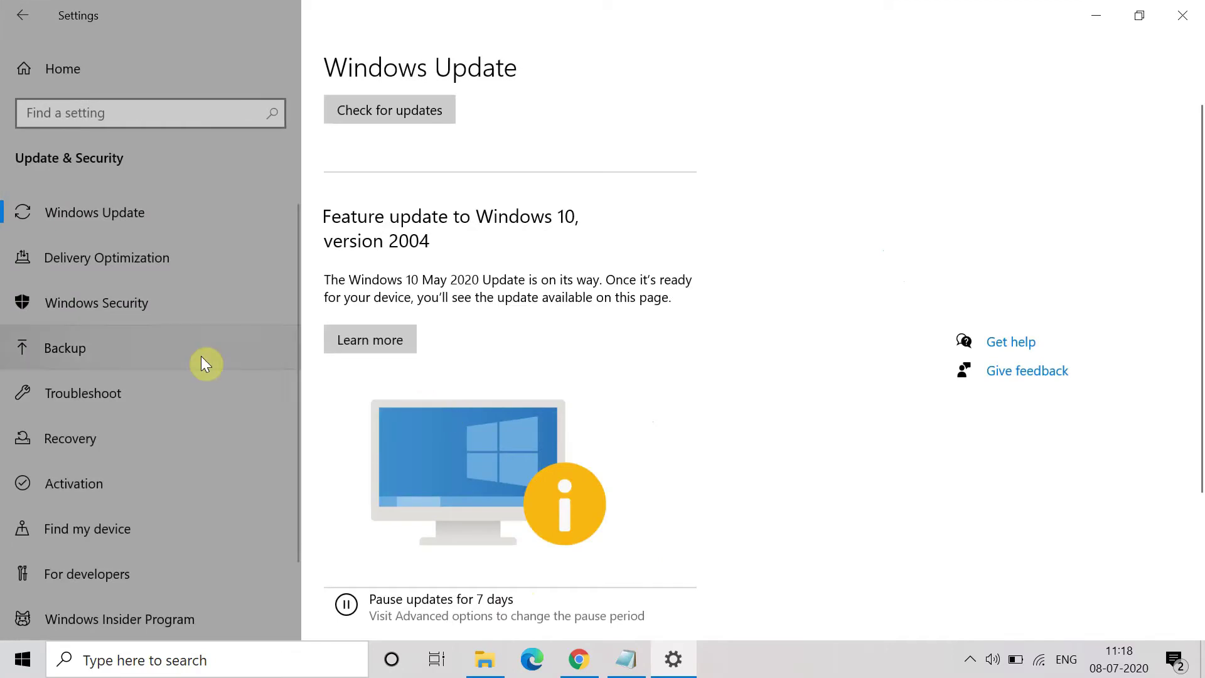
pyautogui.click(146, 400)
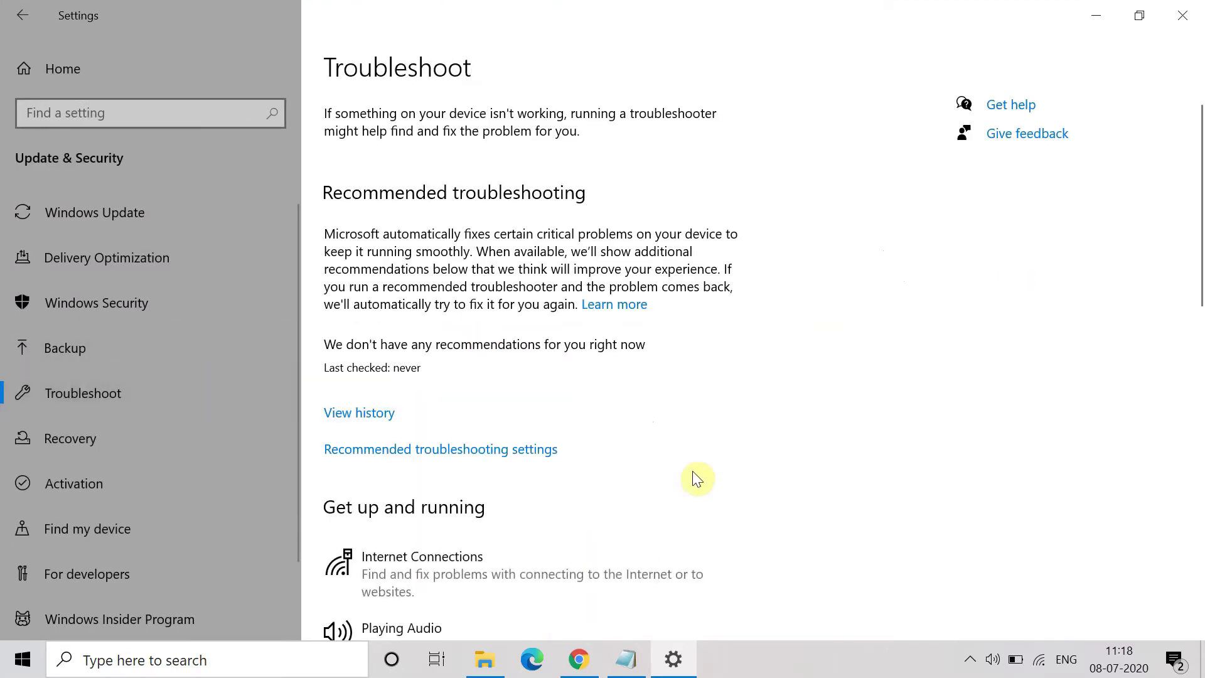
pyautogui.scroll(-3, 691, 471)
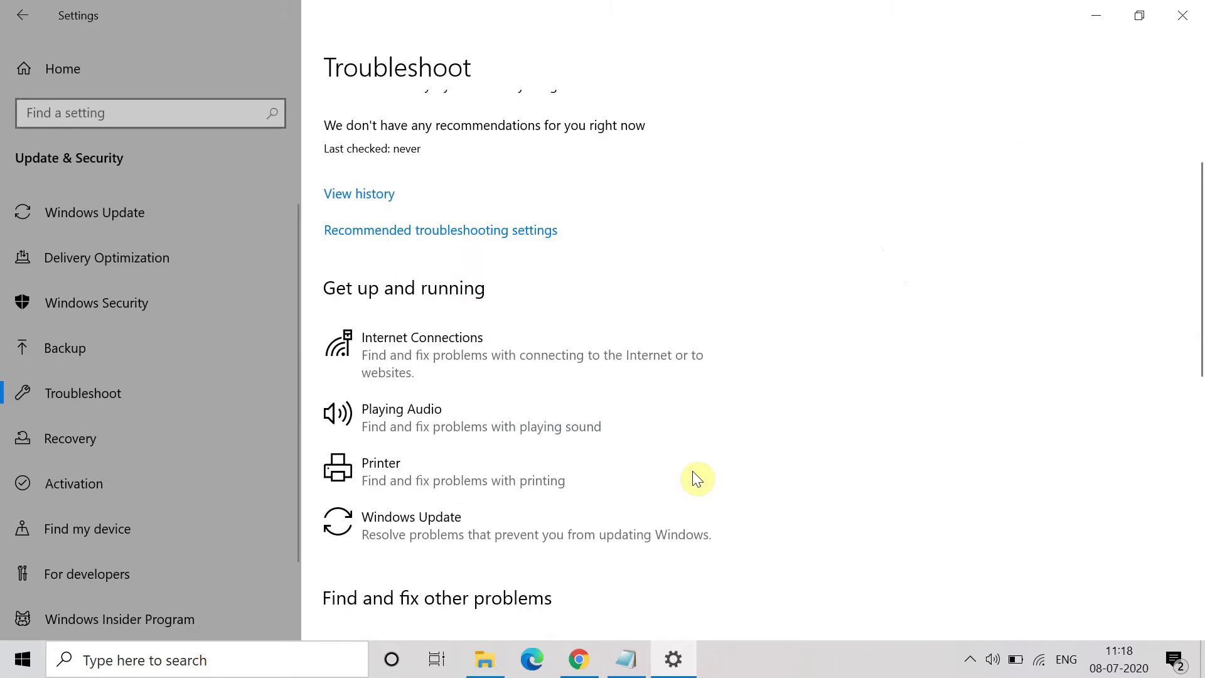
# - Run the Internet Connections troubleshooter on the internet connection and close it when no problem is found
pyautogui.click(612, 338)
pyautogui.click(701, 417)
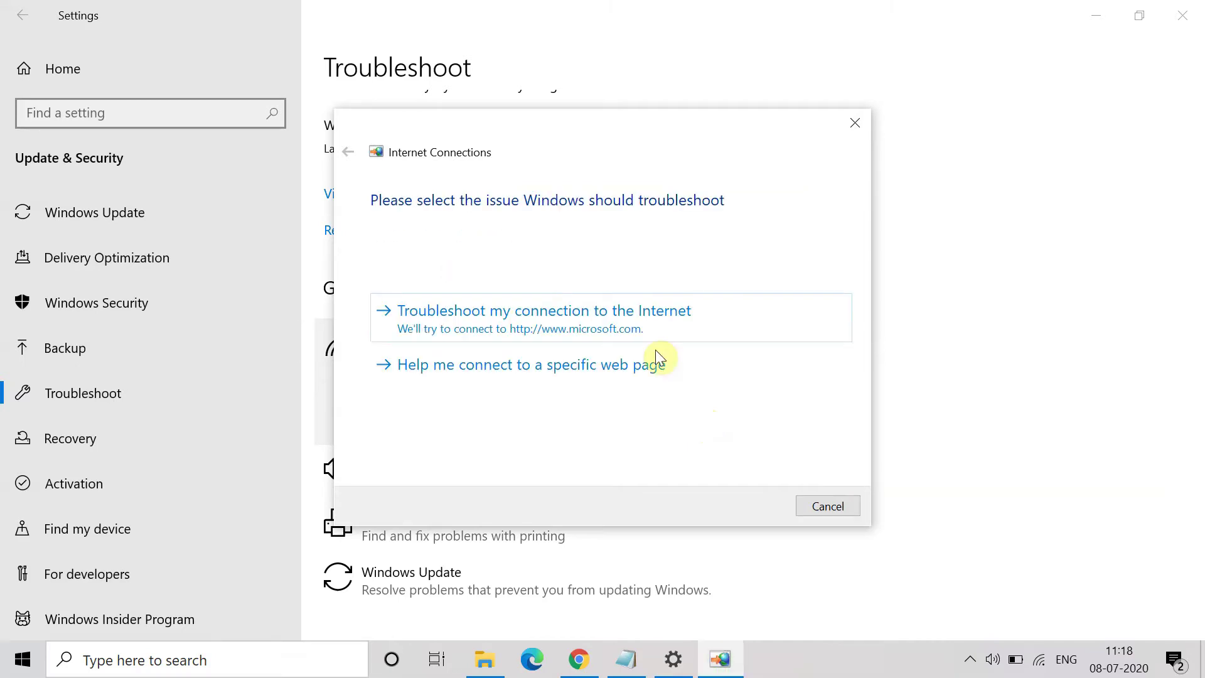
pyautogui.click(631, 310)
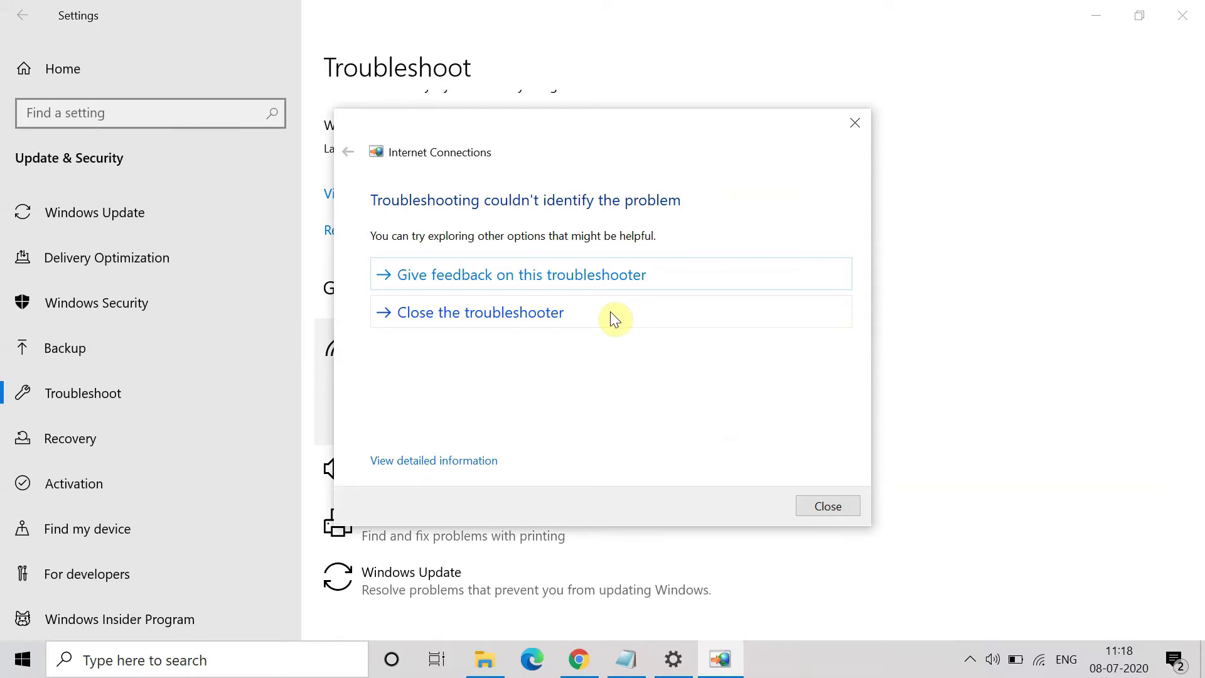
pyautogui.click(612, 312)
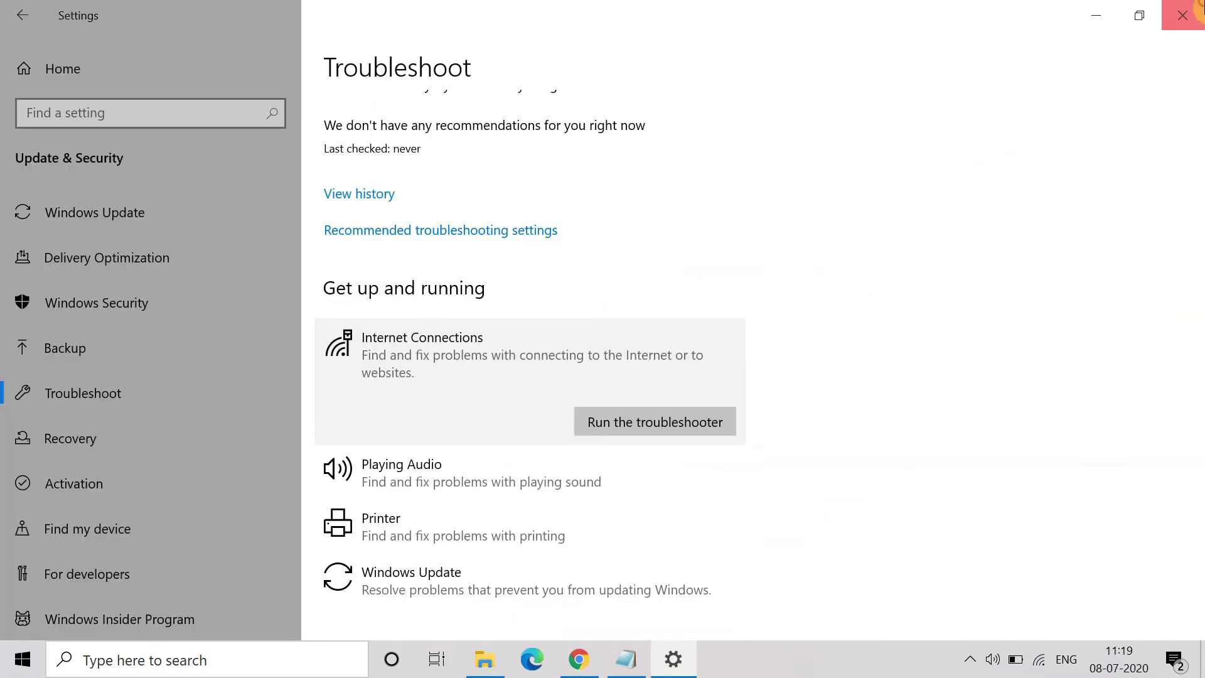
# - Close the Settings window and reopen Settings from the Start menu
pyautogui.click(1197, 6)
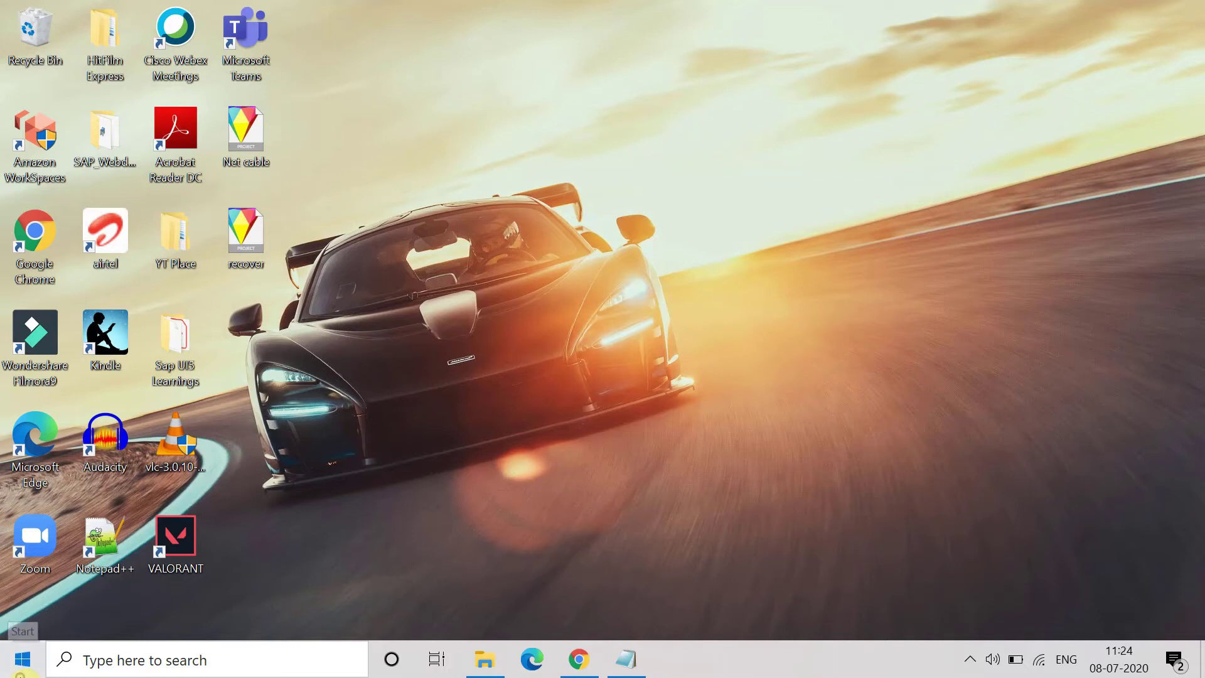
pyautogui.click(23, 658)
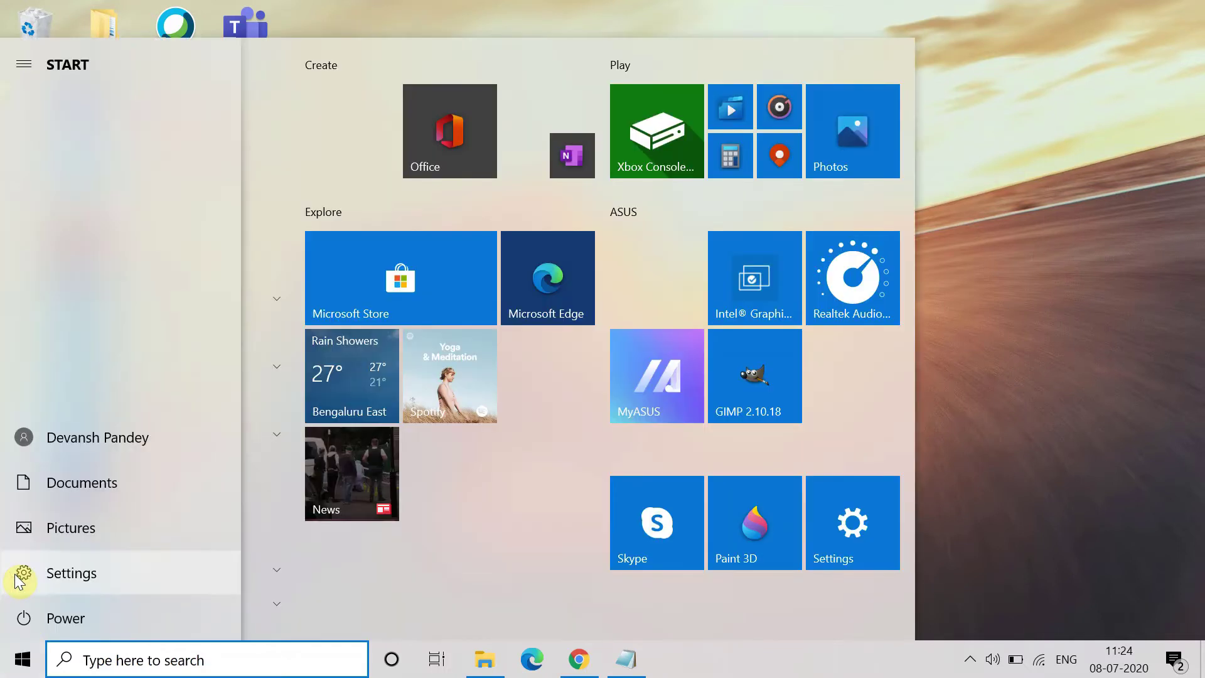
pyautogui.click(16, 573)
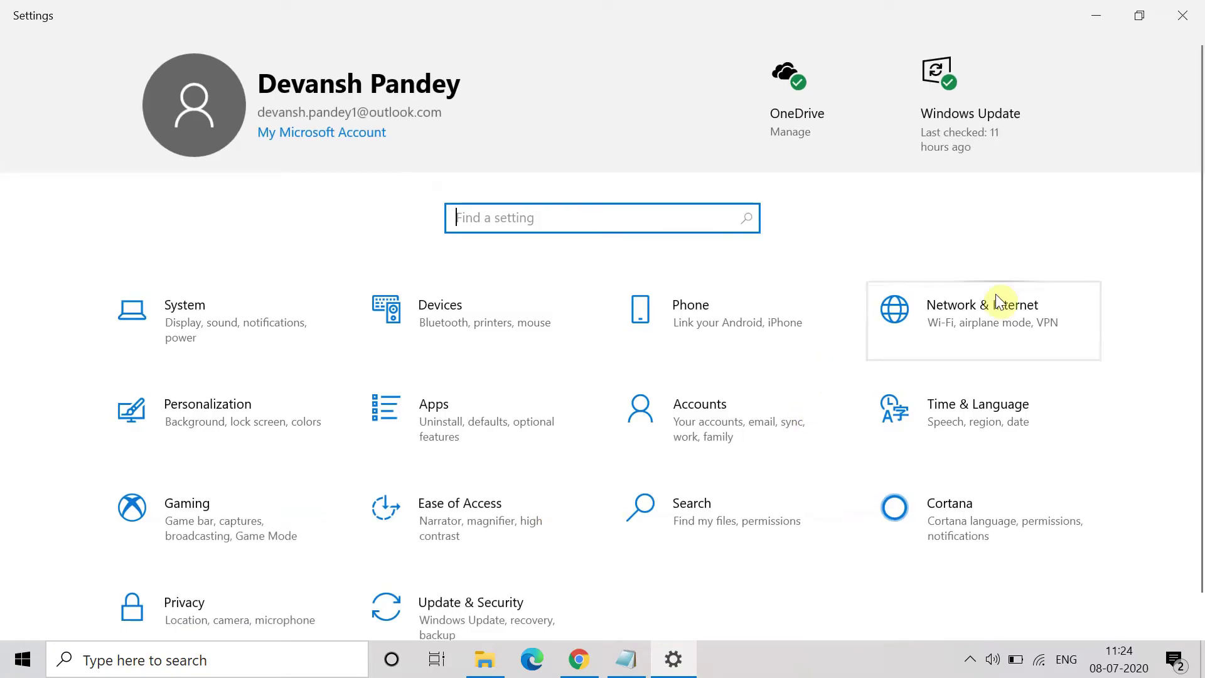
# - From Network & Internet, go to Network reset and choose Reset now
pyautogui.click(993, 296)
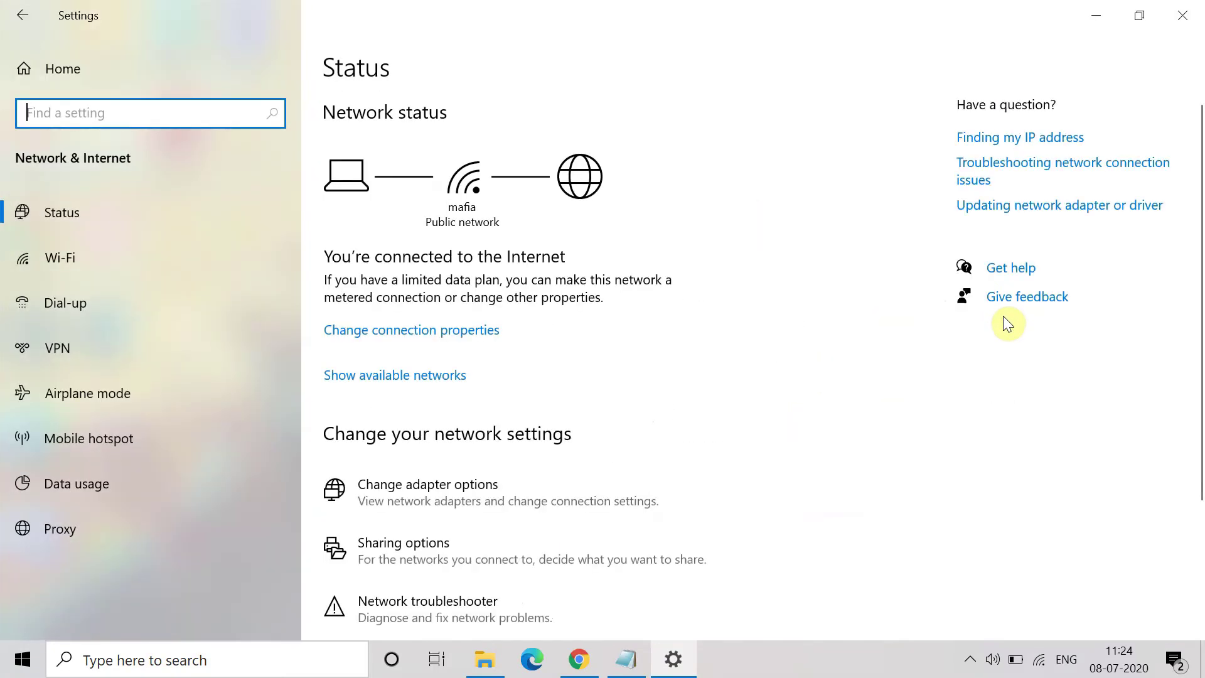
pyautogui.scroll(-3, 714, 443)
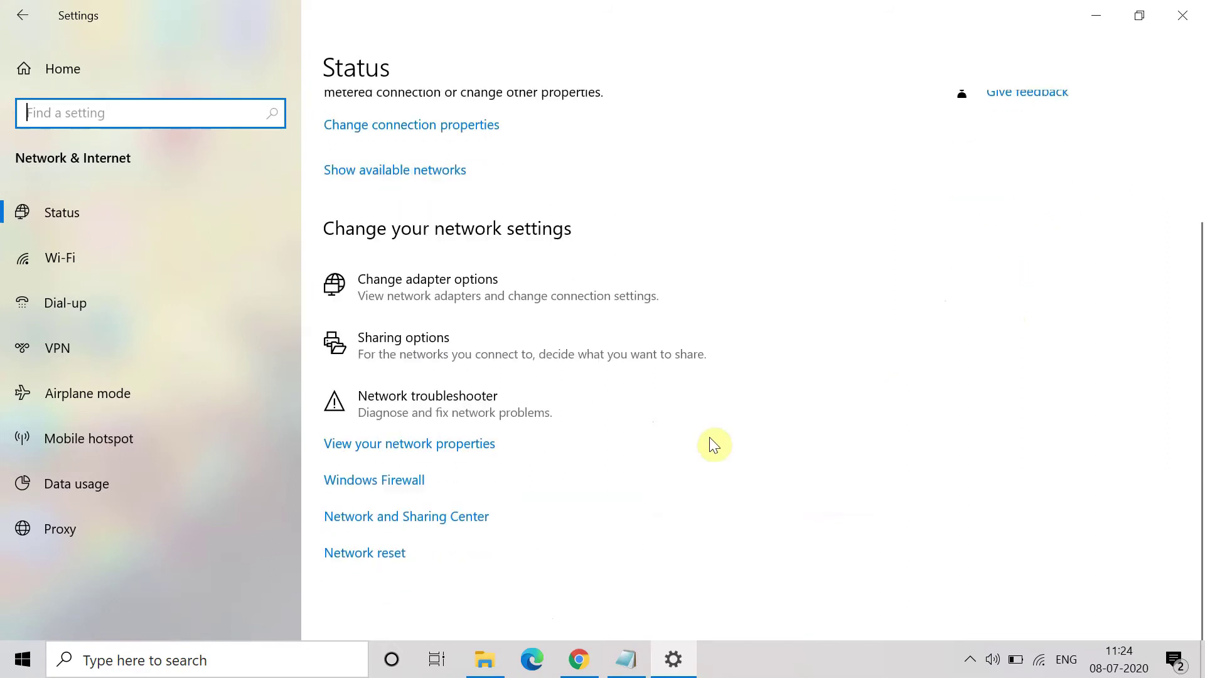
pyautogui.click(374, 556)
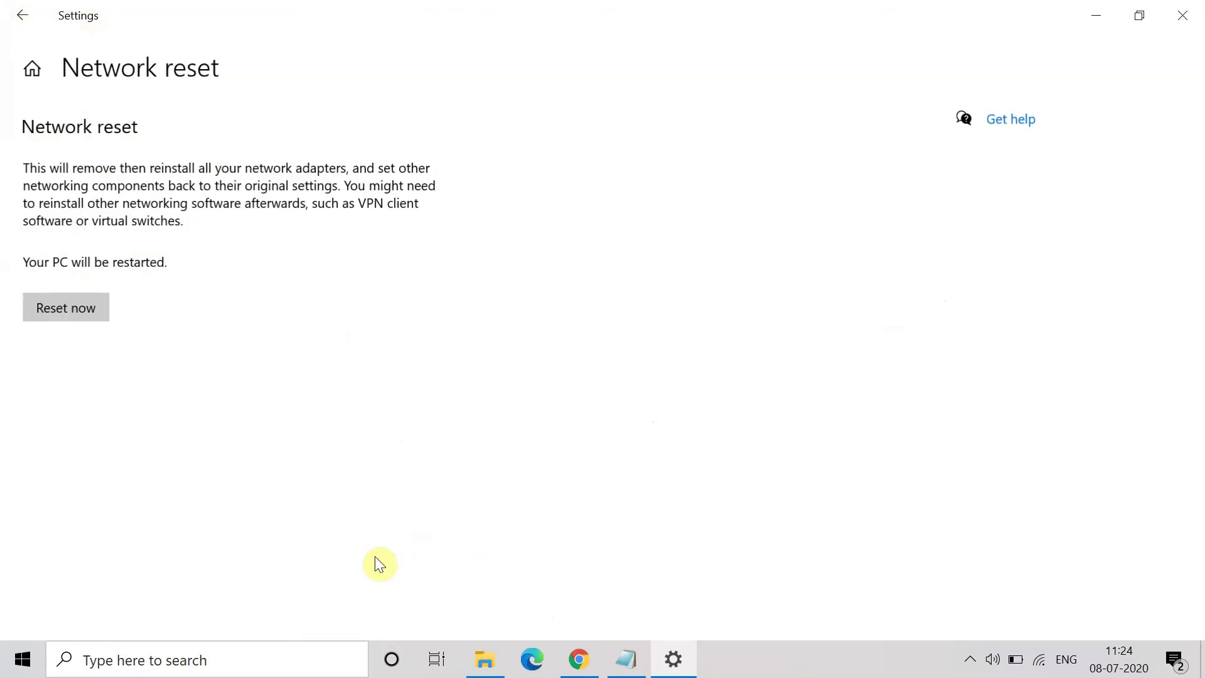
pyautogui.click(75, 310)
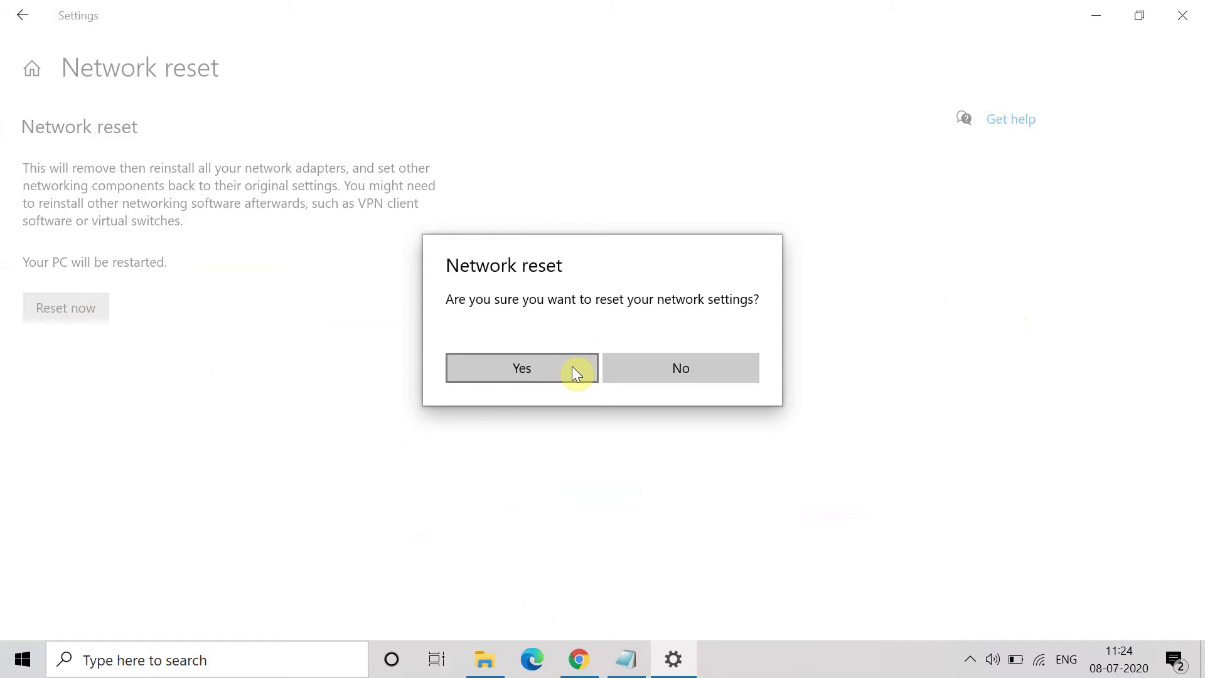
pyautogui.click(576, 373)
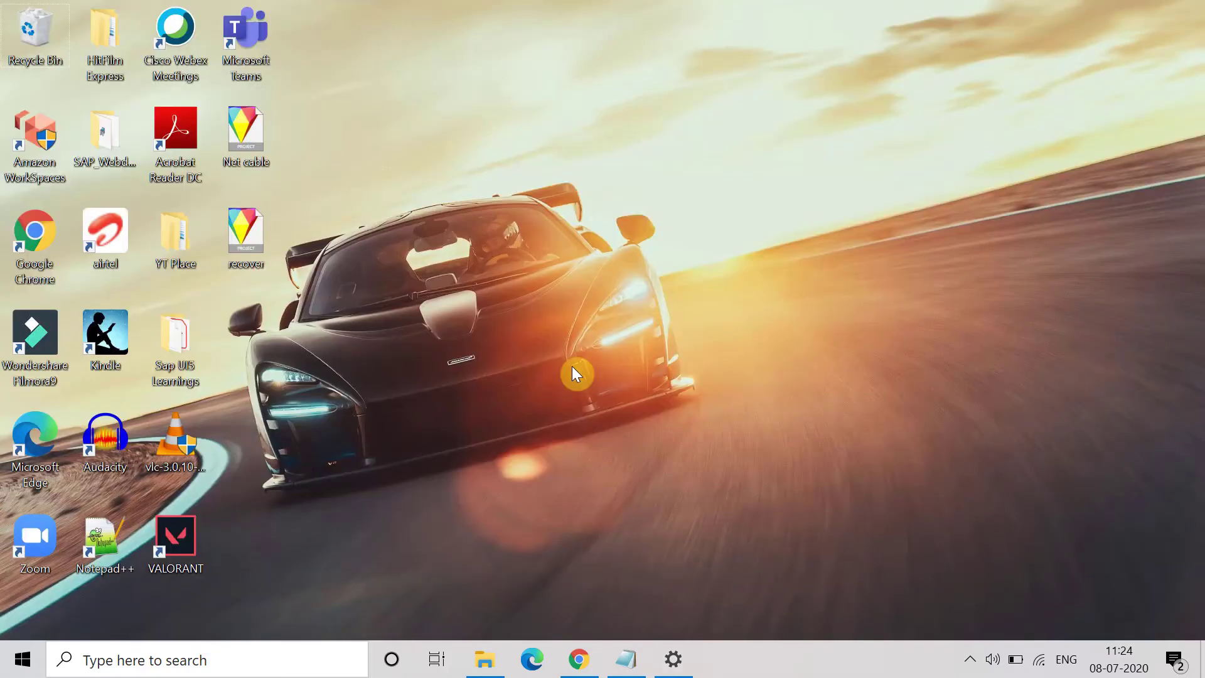
pyautogui.click(22, 659)
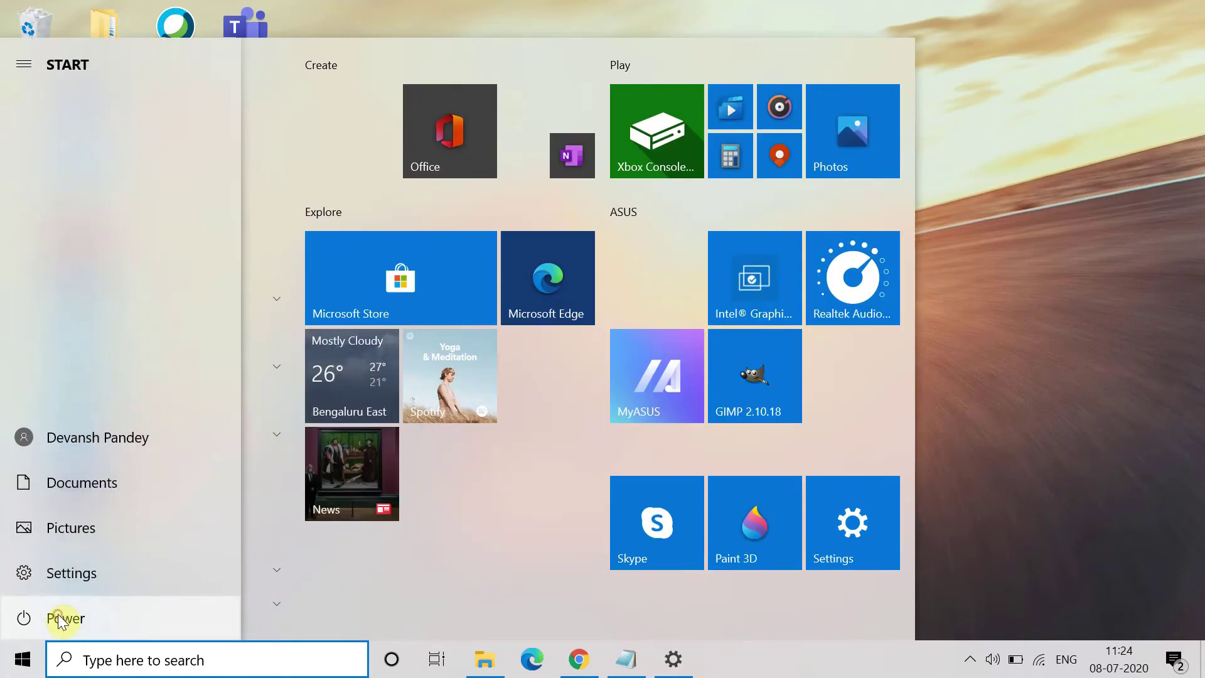
pyautogui.click(62, 618)
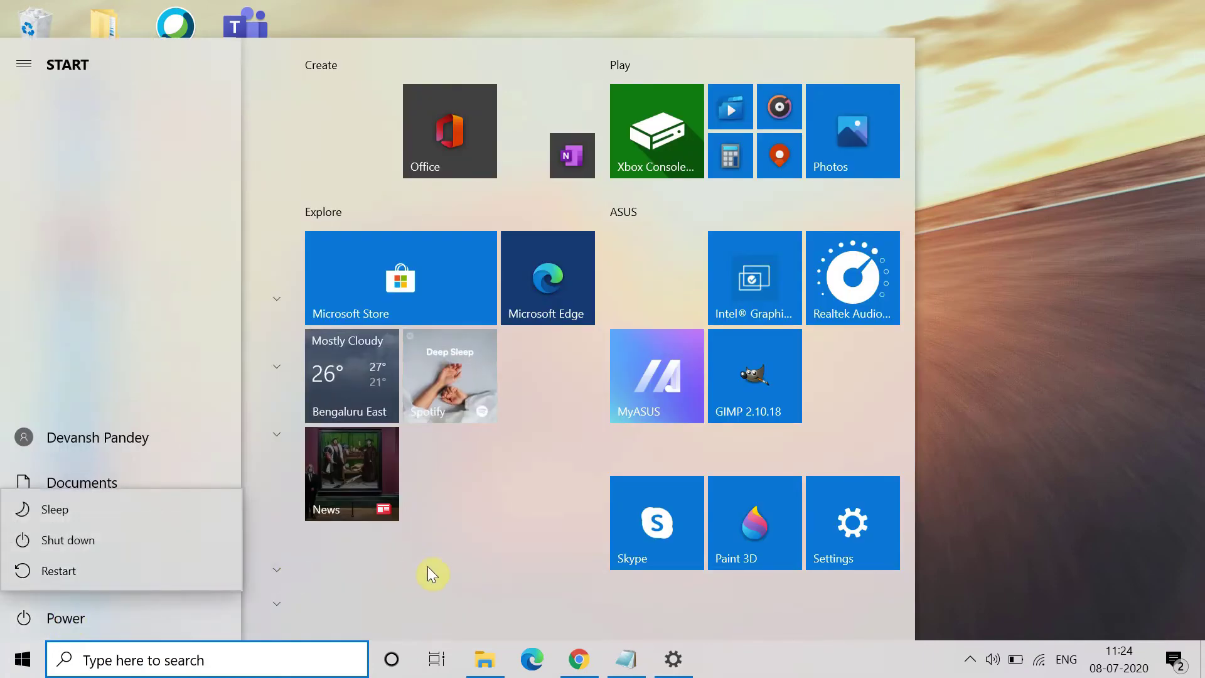
pyautogui.press('Escape')
pyautogui.press('Escape')
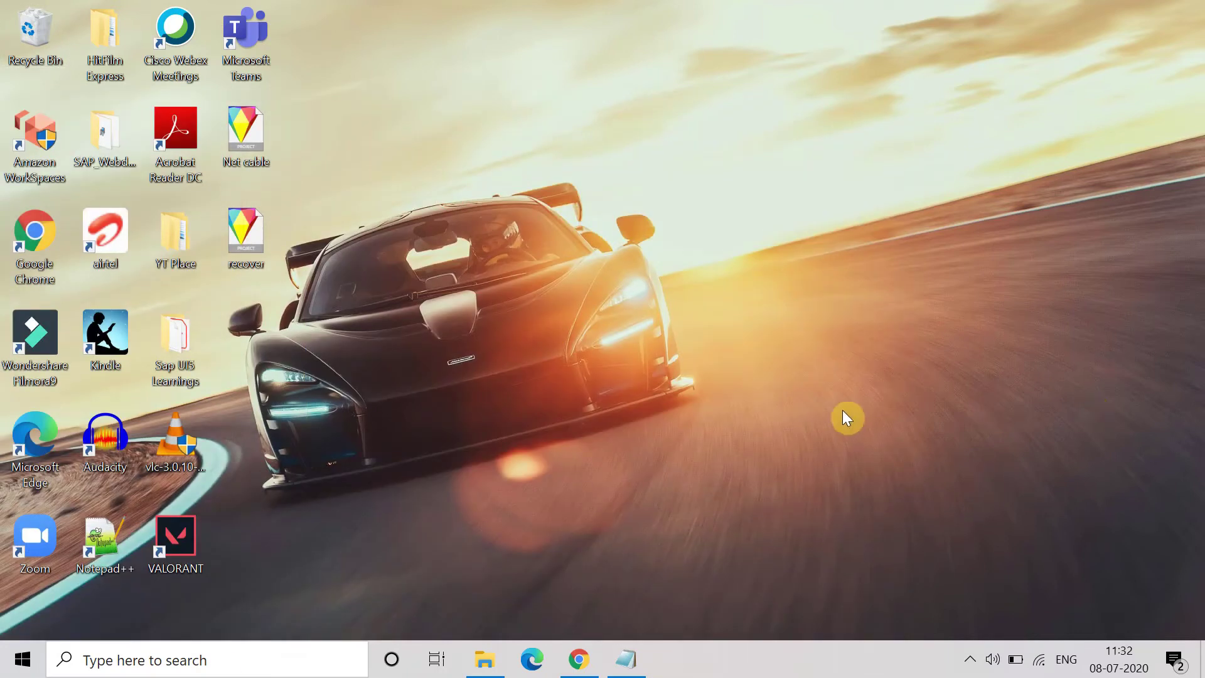
# - Search the taskbar for 'control Panel' and open Control Panel from the results
pyautogui.click(191, 669)
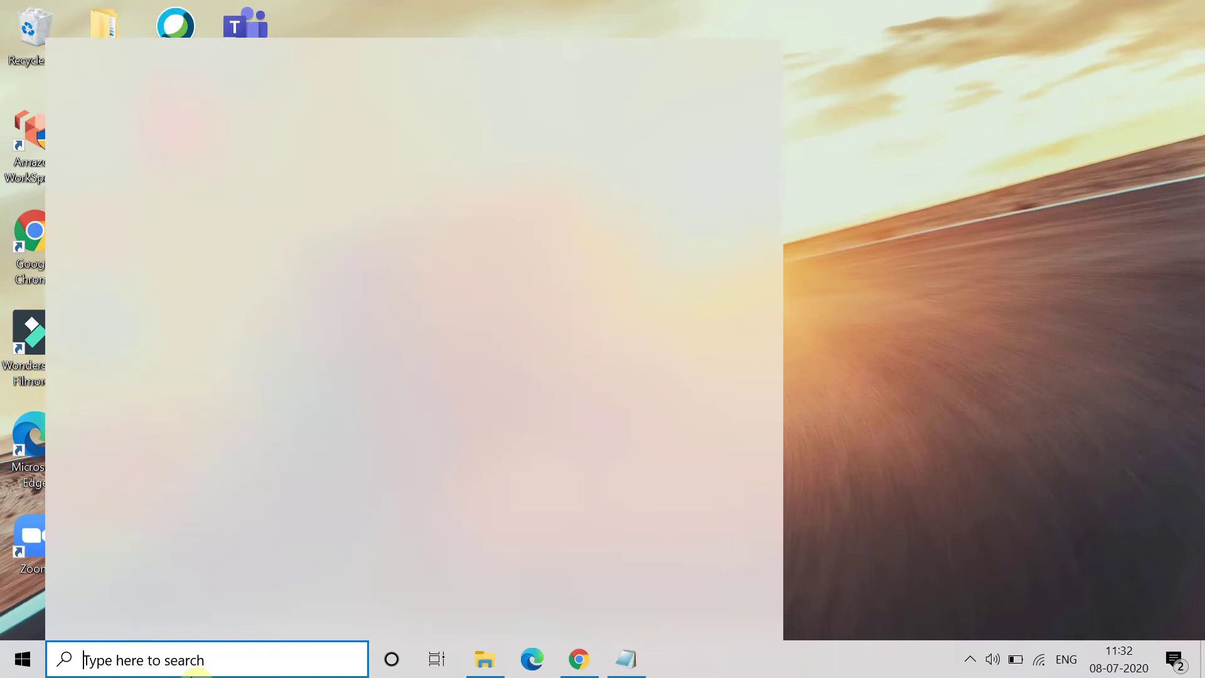
pyautogui.write('control Panel')
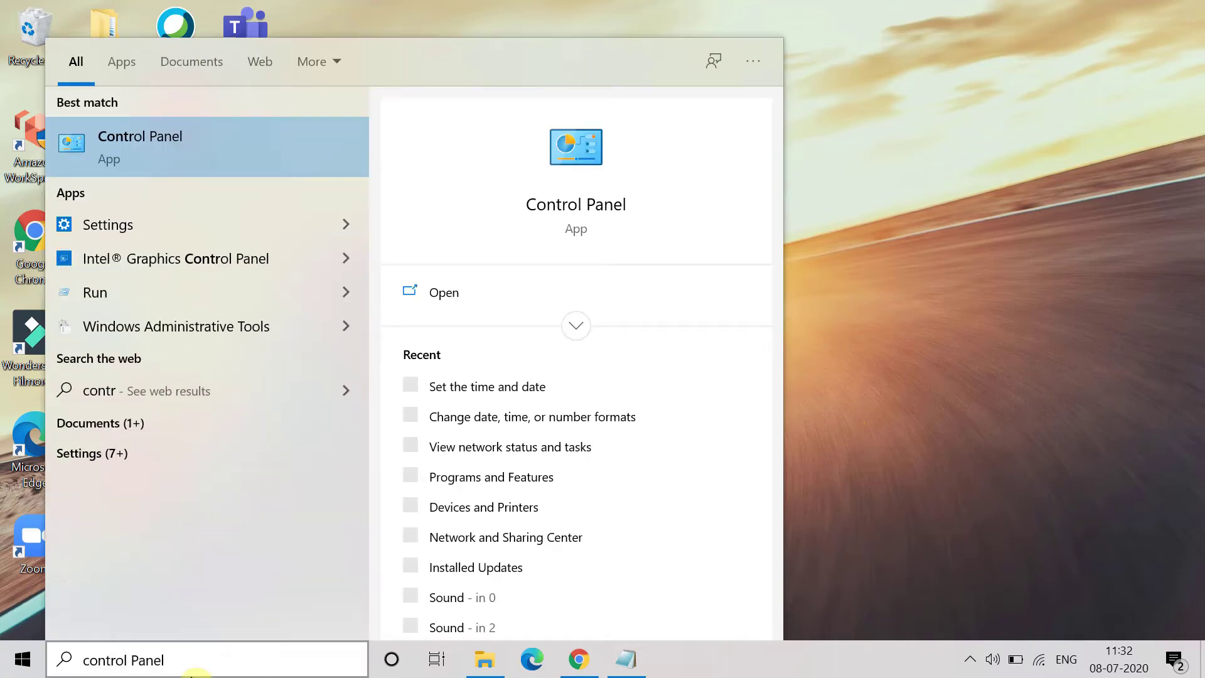
pyautogui.click(498, 293)
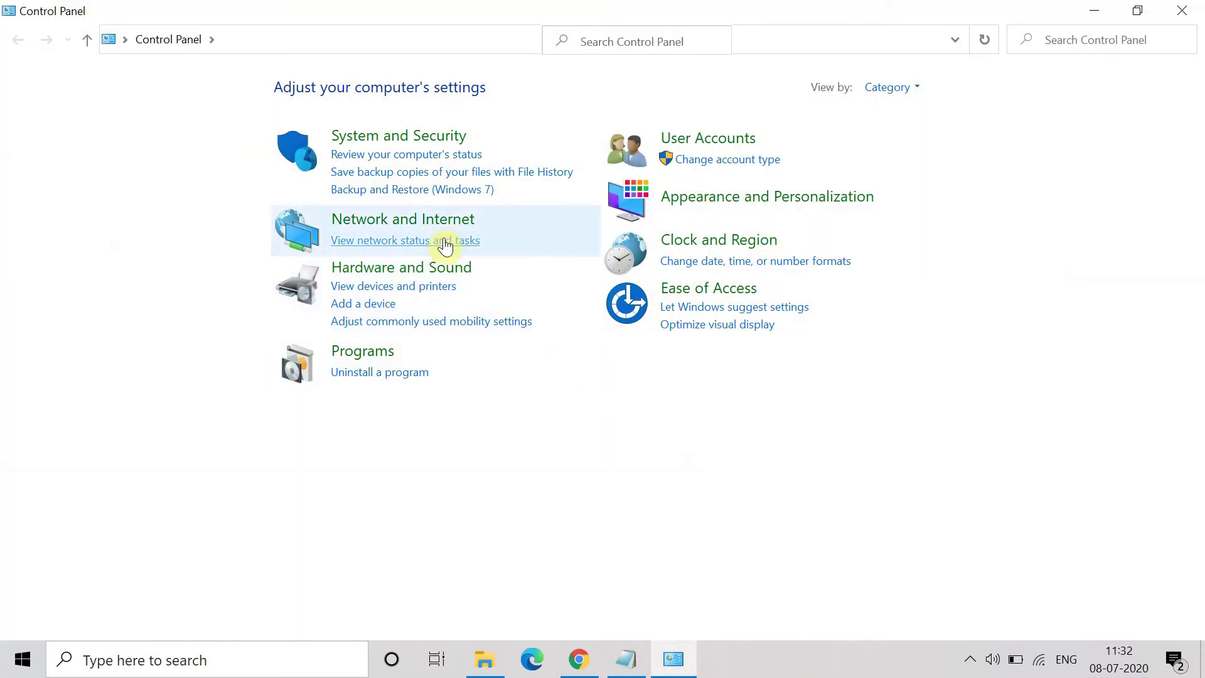
# - Open Network and Sharing Center from the Network and Internet category
pyautogui.click(441, 226)
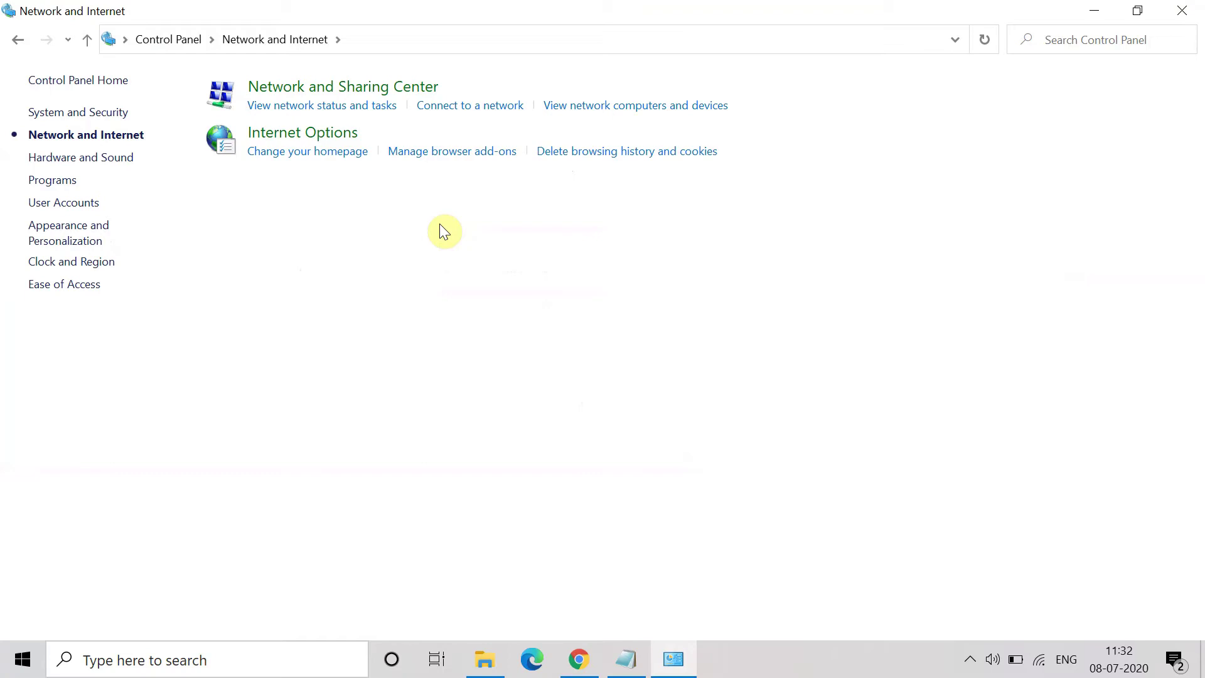
pyautogui.click(356, 99)
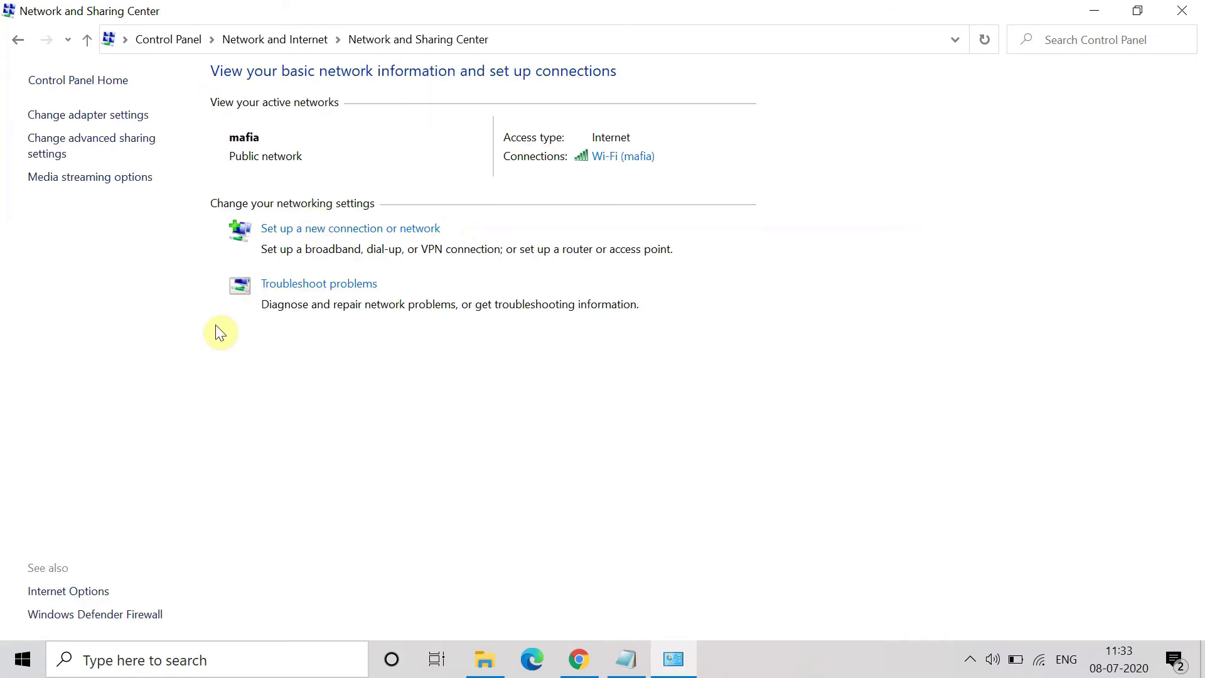
# - In the Wi-Fi adapter's IPv4 properties, enter DNS servers 1.1.1.1 preferred and 1.0.0.1 alternate
pyautogui.click(135, 117)
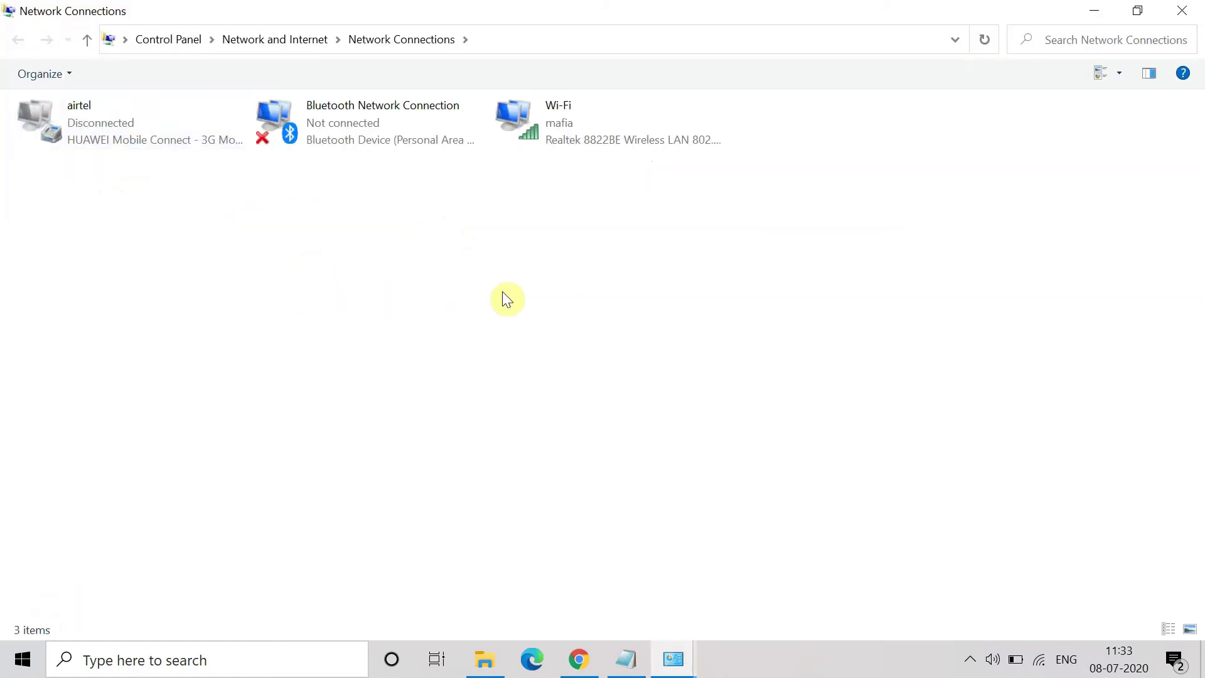
pyautogui.rightClick(559, 137)
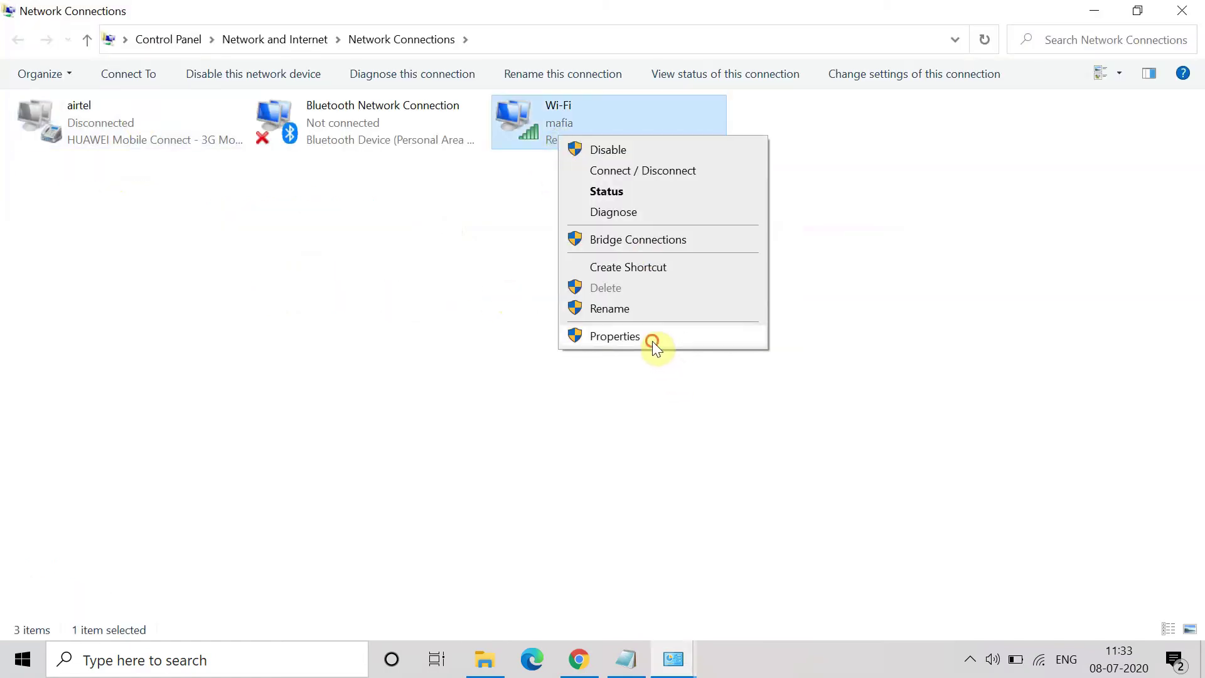
pyautogui.click(654, 342)
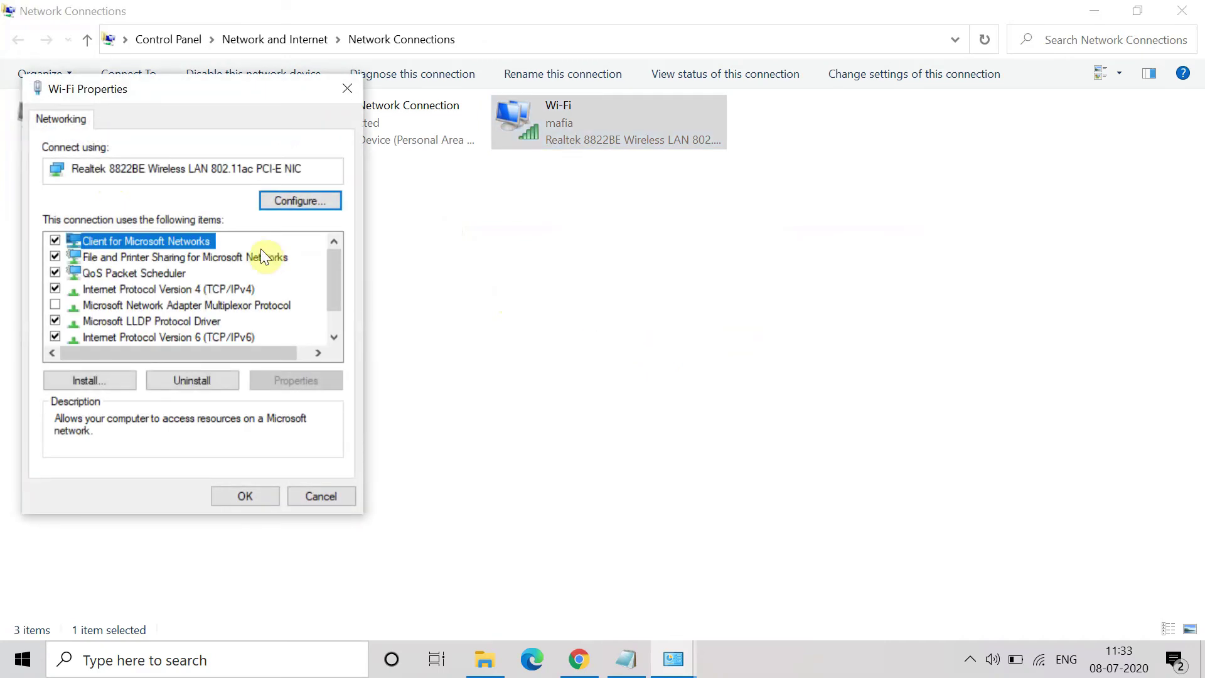
pyautogui.click(111, 289)
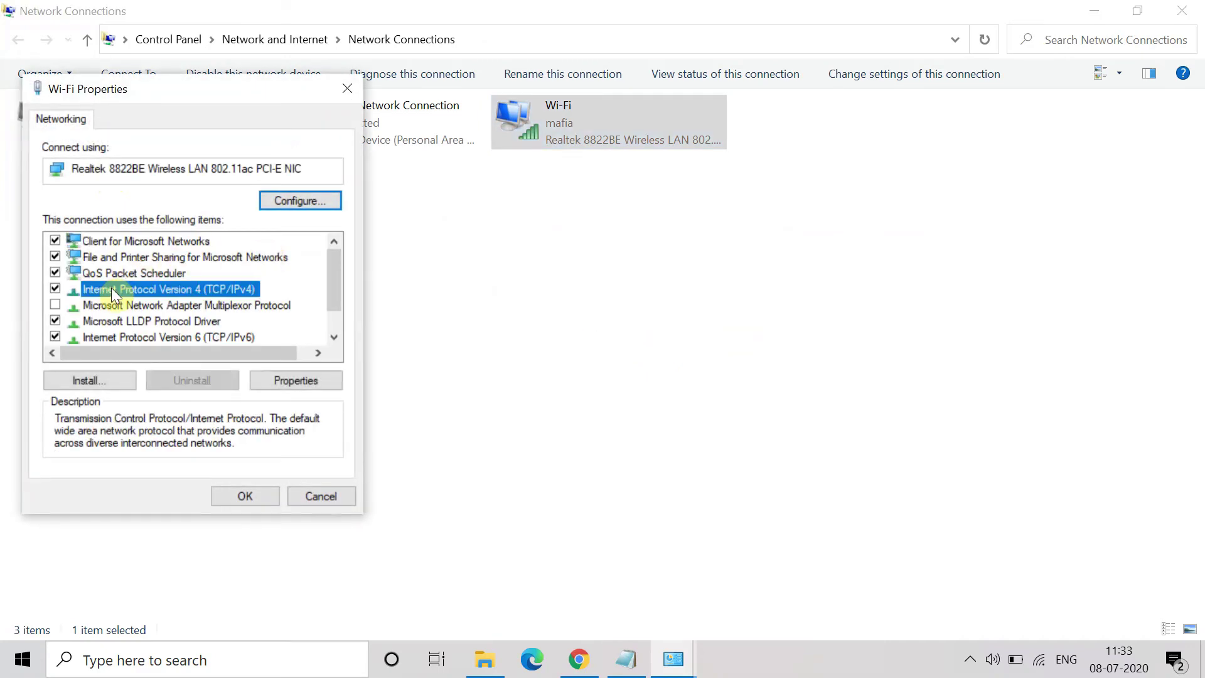
pyautogui.doubleClick(111, 289)
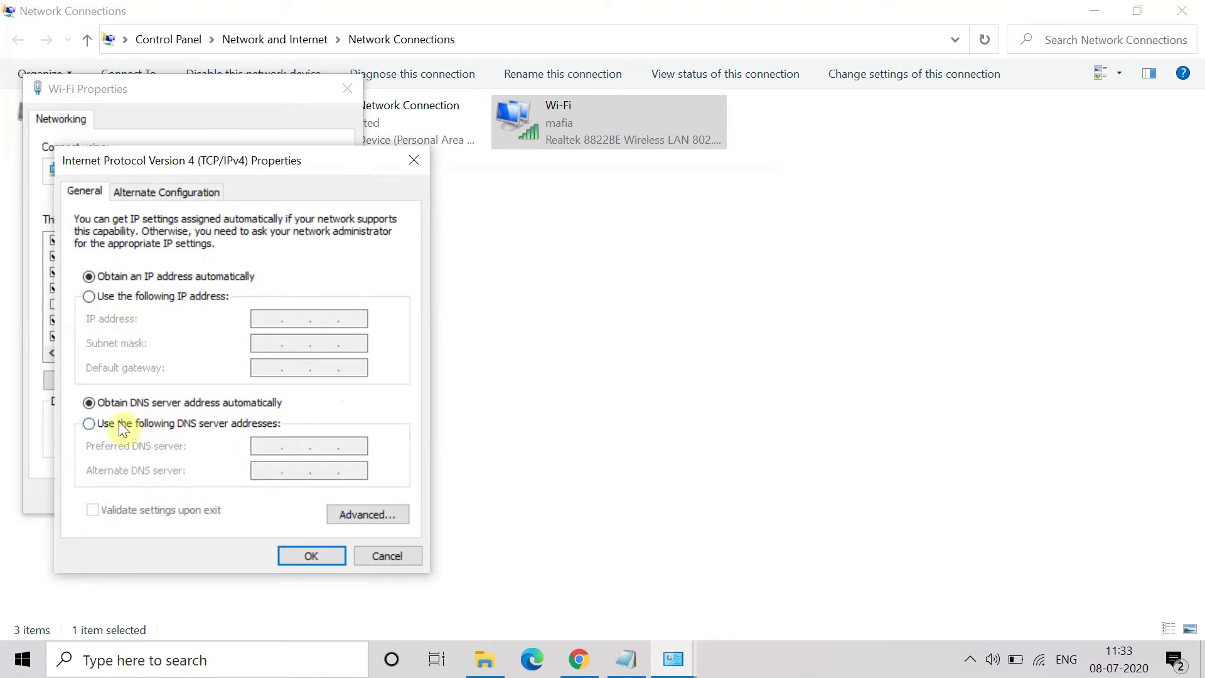
pyautogui.click(91, 423)
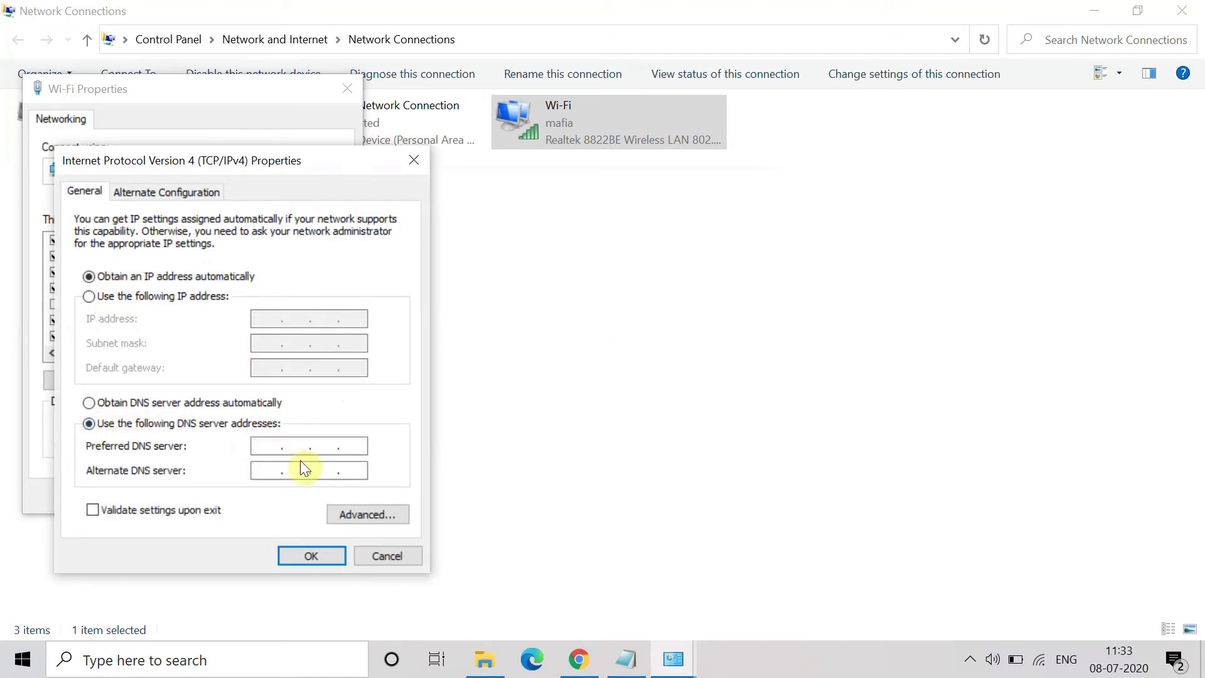
pyautogui.write('1.1.1.1')
pyautogui.click(269, 471)
pyautogui.write('1.0.0.1')
# - Save the DNS settings, then open Device Manager via search and move it right
pyautogui.click(310, 556)
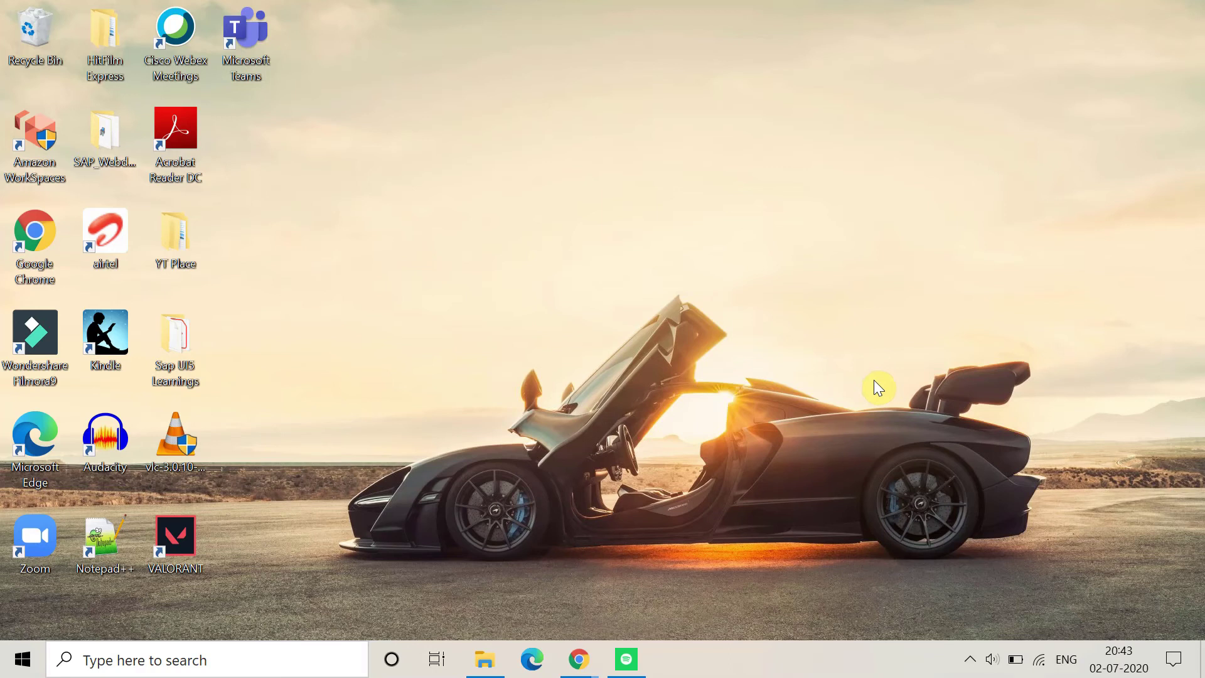
pyautogui.click(139, 667)
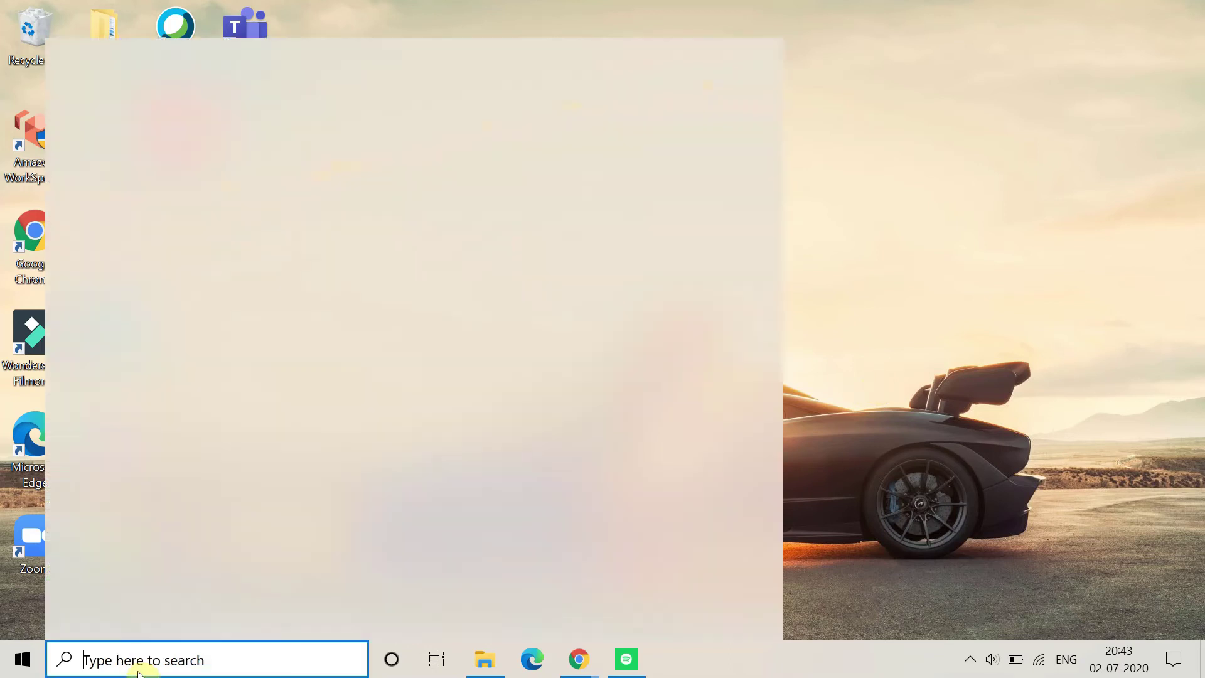
pyautogui.write('de')
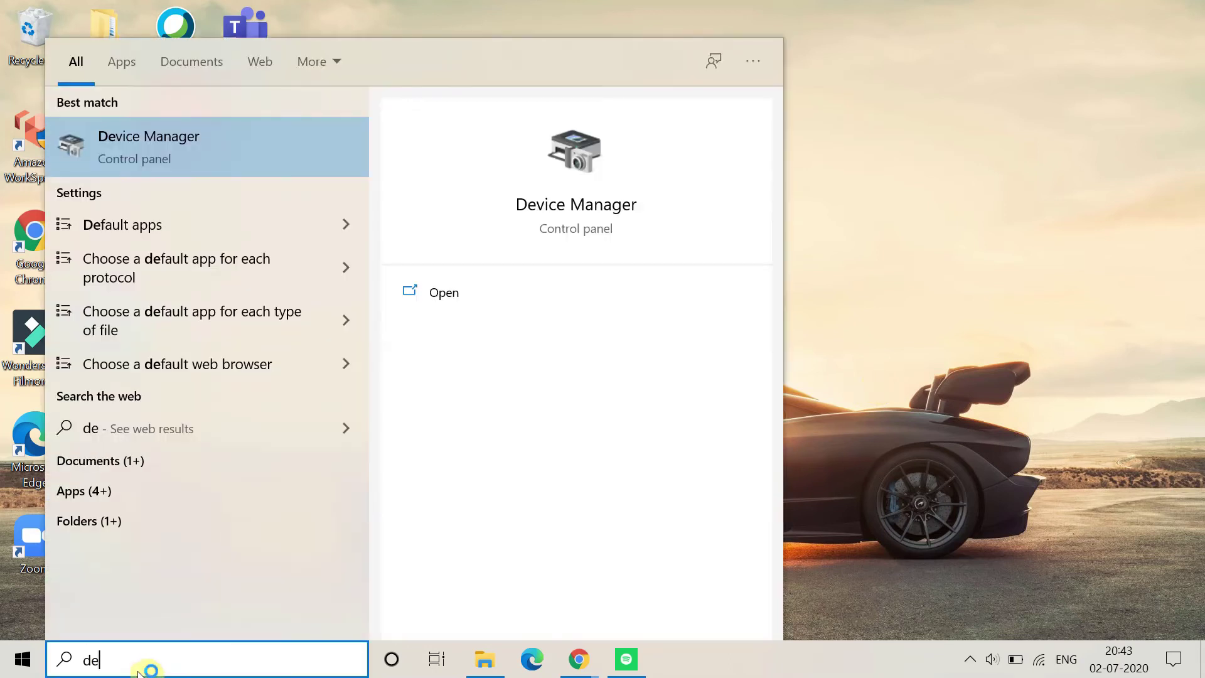
pyautogui.click(456, 299)
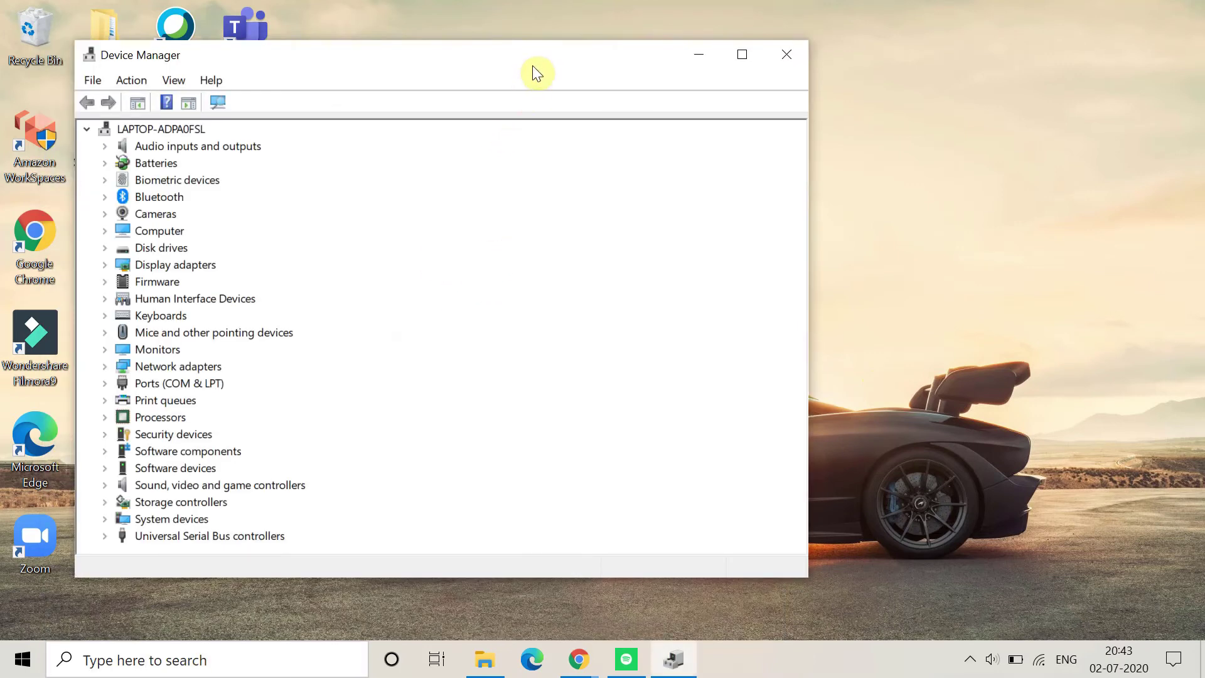
pyautogui.moveTo(533, 63); pyautogui.dragTo(898, 46)
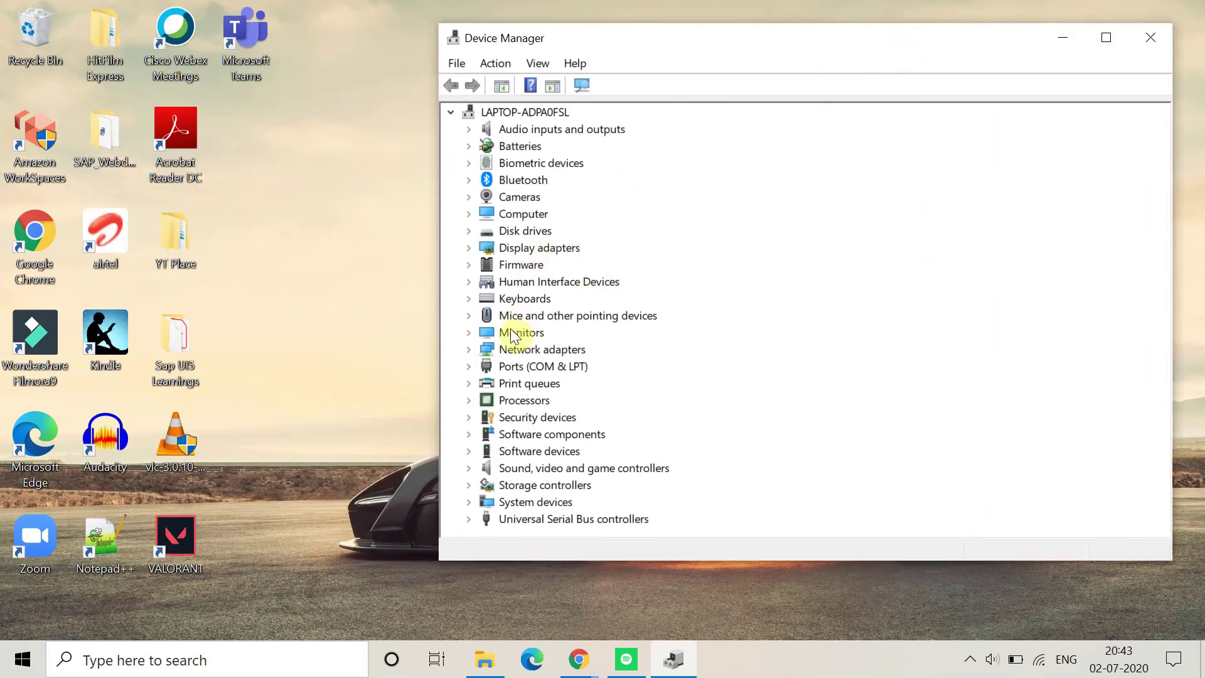
# - Update the Realtek 8822BE wireless adapter's driver using the automatic driver search
pyautogui.click(468, 349)
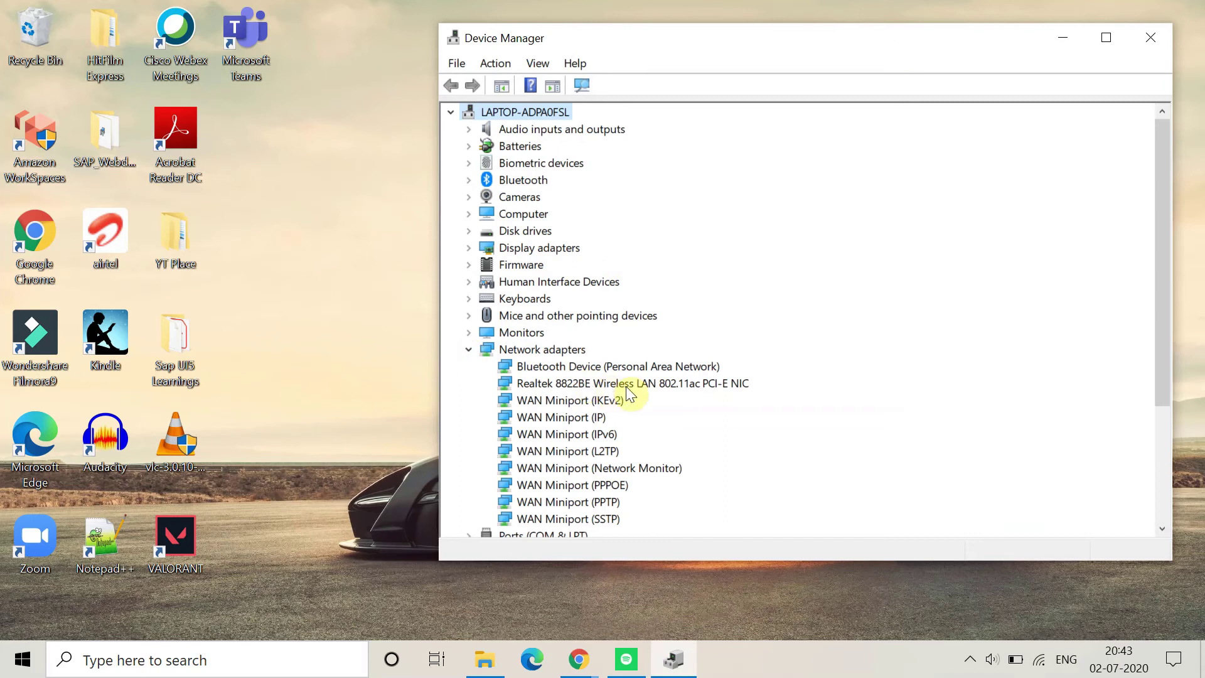
pyautogui.click(626, 384)
pyautogui.rightClick(626, 386)
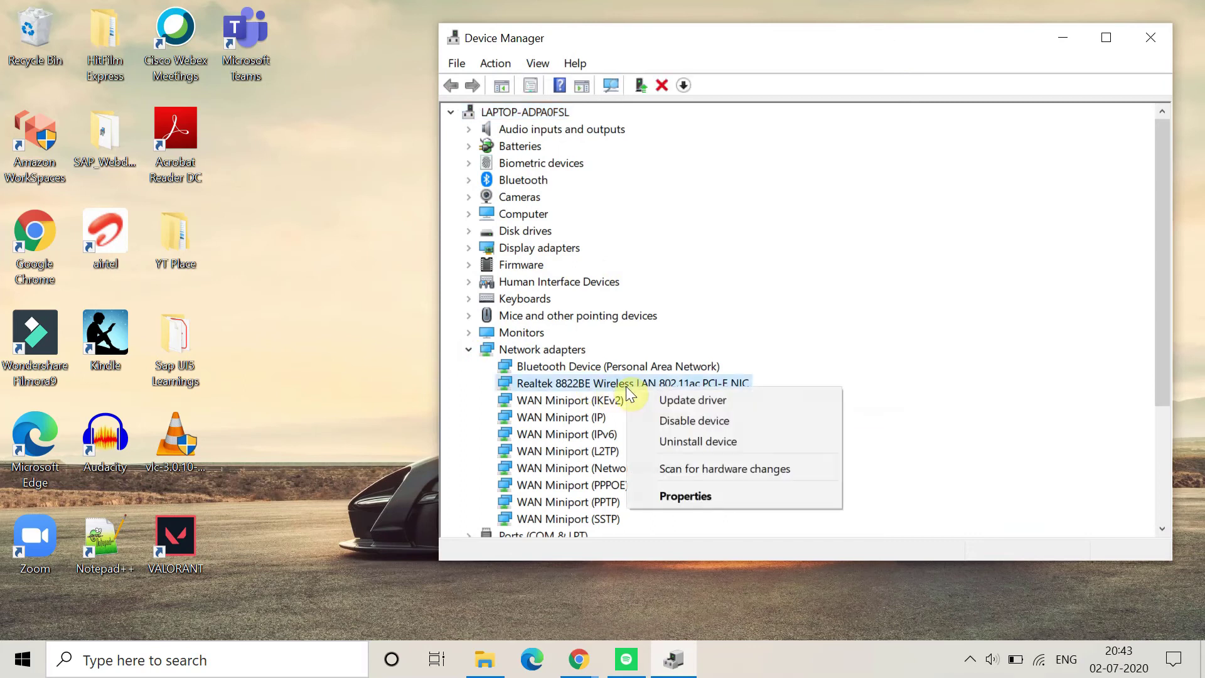
pyautogui.click(736, 398)
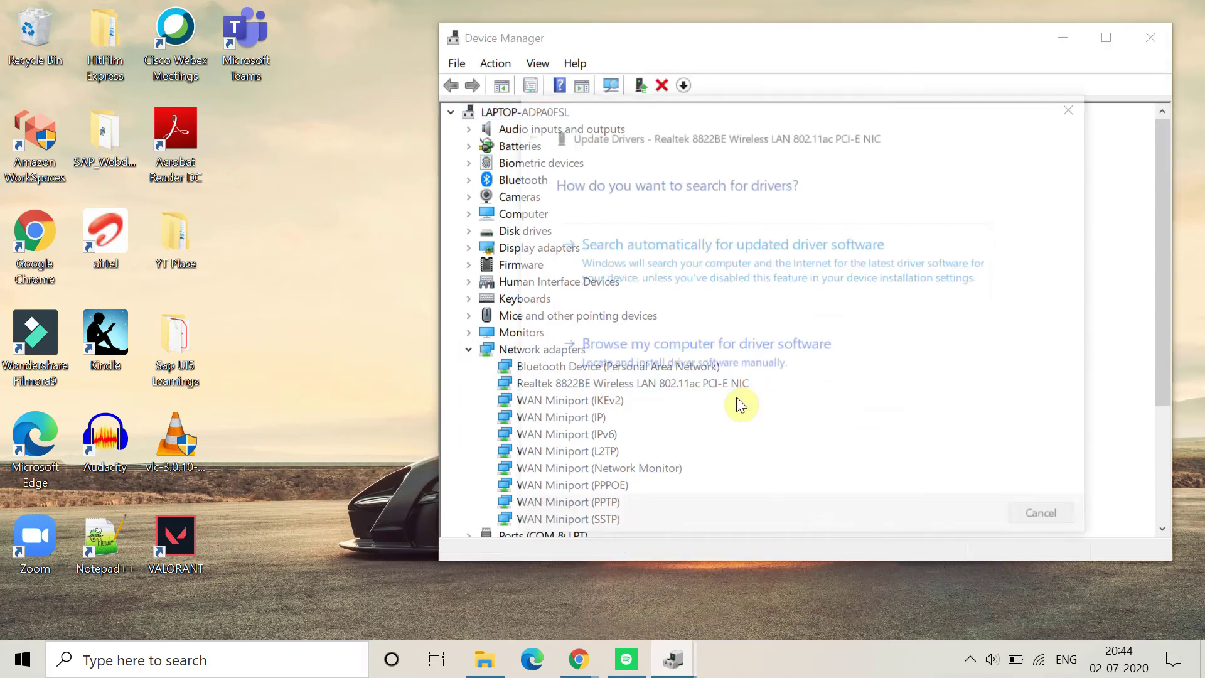
pyautogui.click(828, 289)
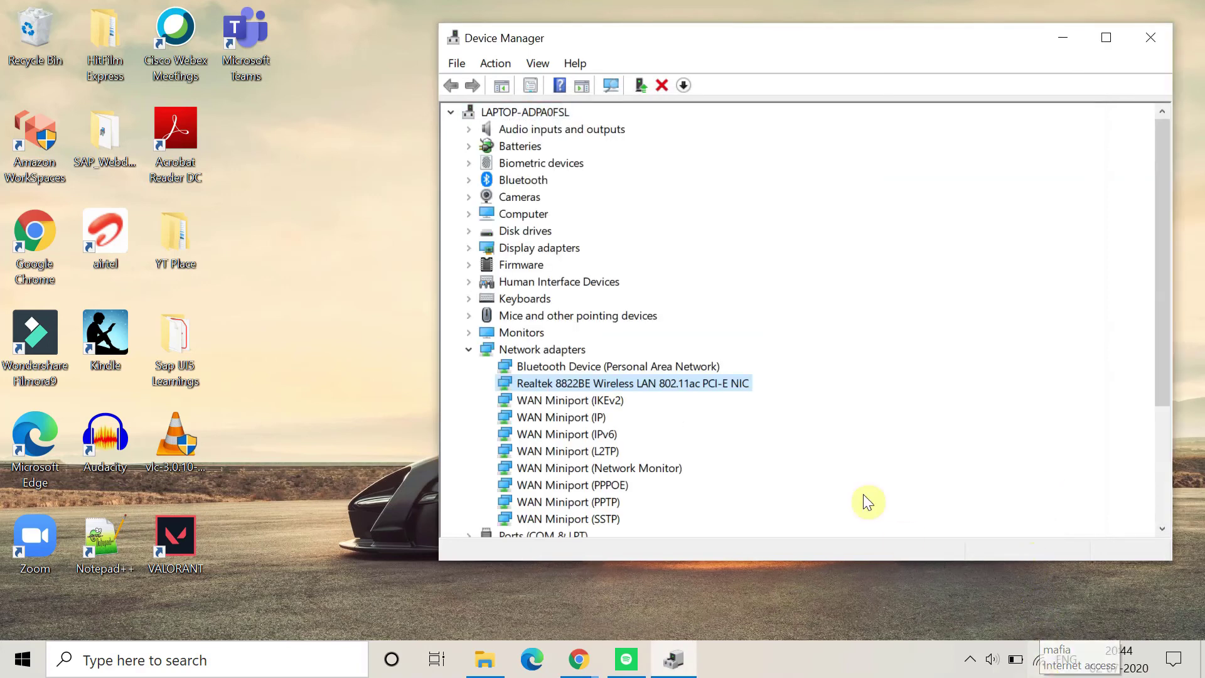
# - Uninstall the Realtek wireless adapter, check the tray network status, and close Device Manager
pyautogui.rightClick(719, 387)
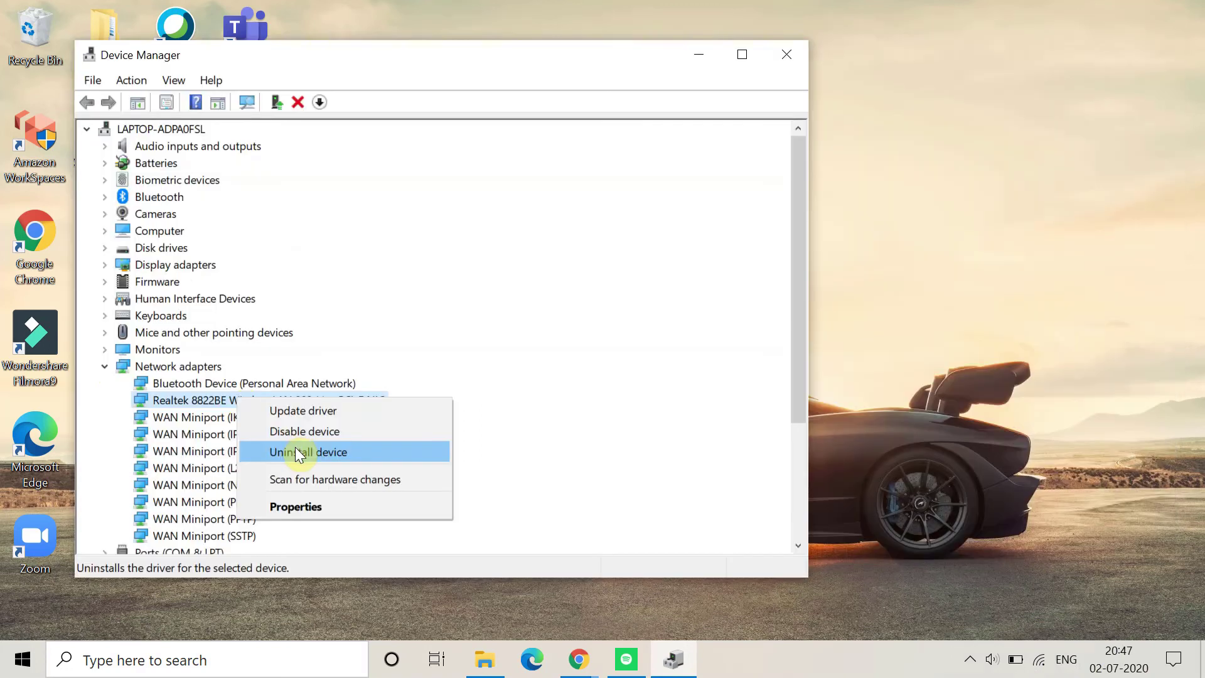
pyautogui.click(298, 452)
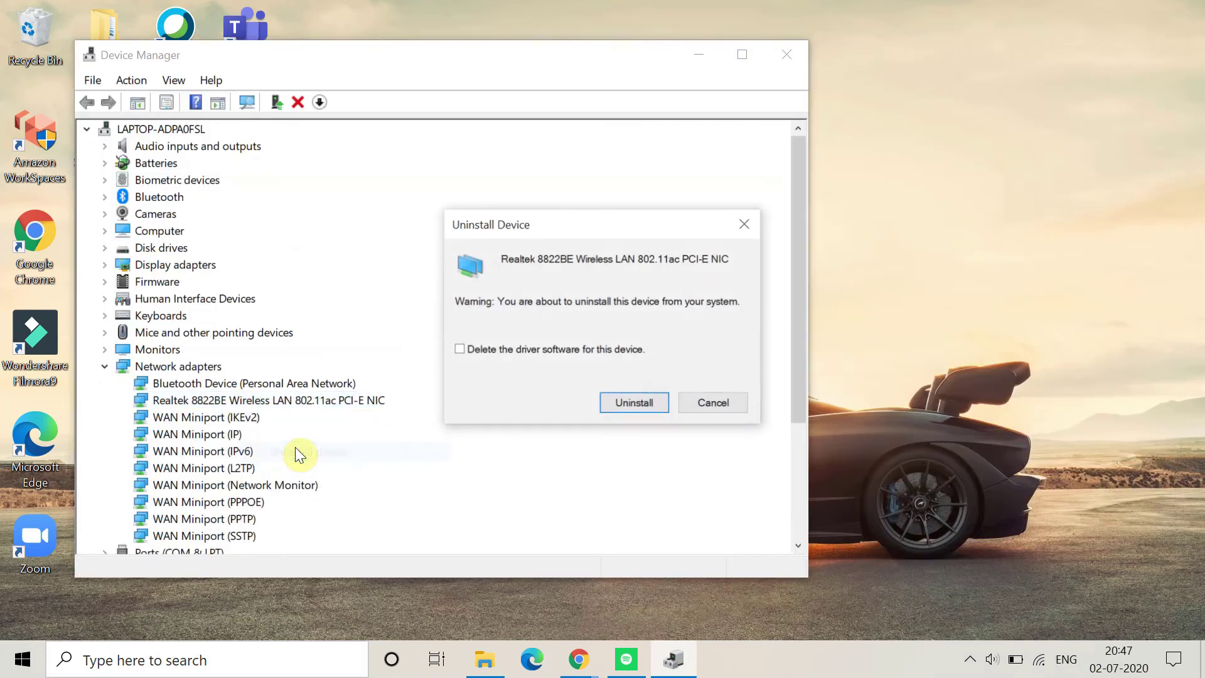
pyautogui.click(603, 403)
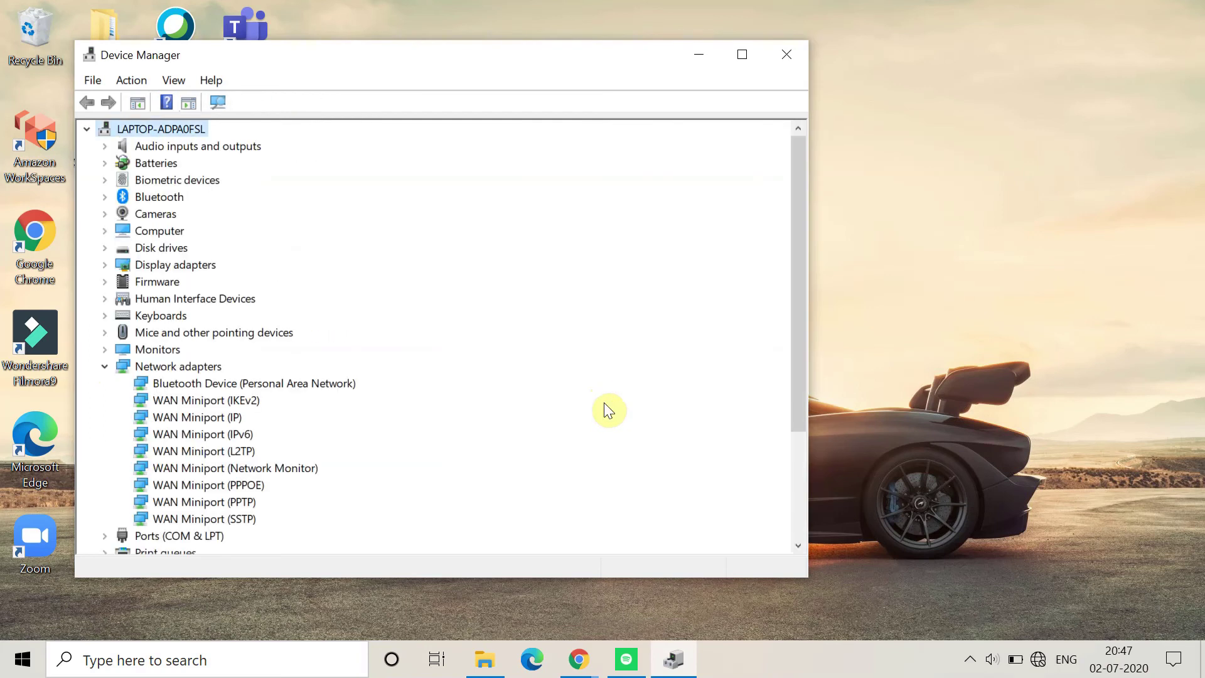
pyautogui.click(1038, 659)
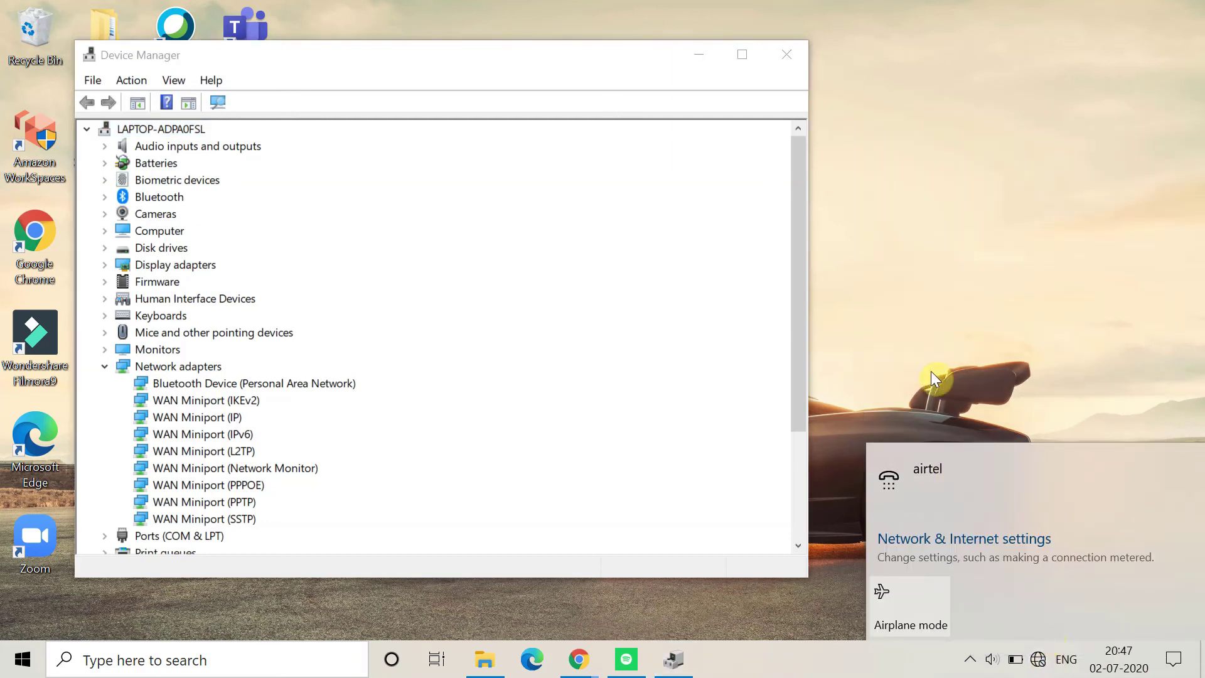
pyautogui.click(791, 62)
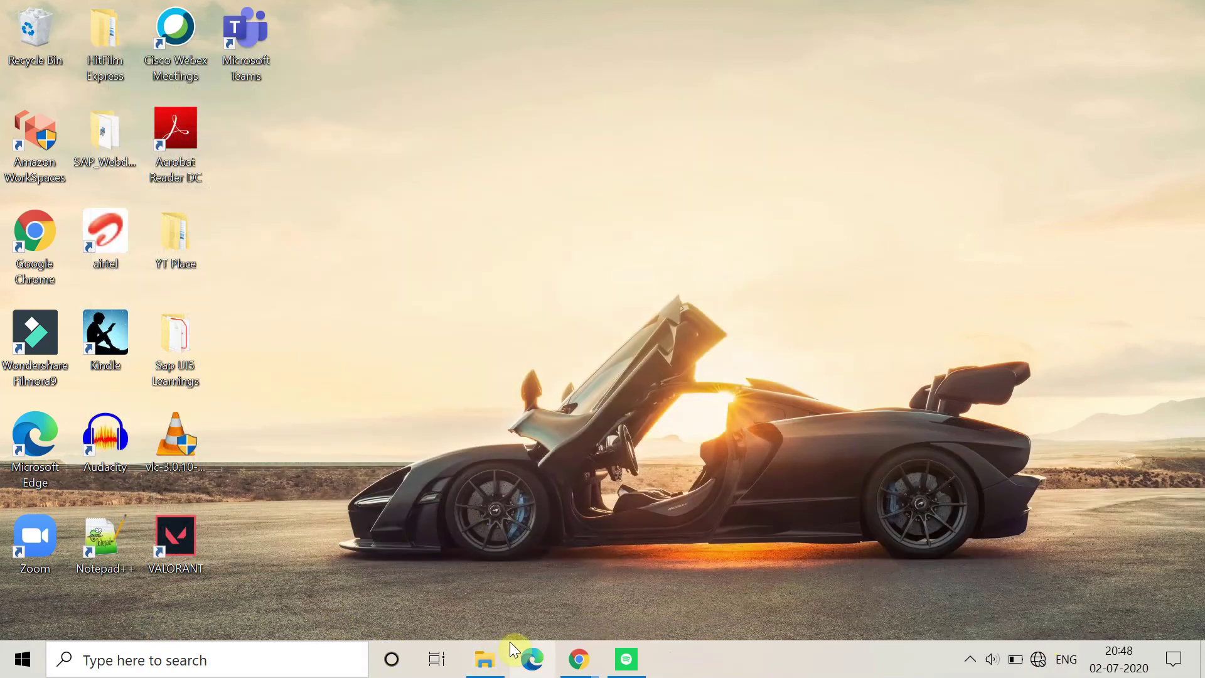
# - Restart the PC from Start's power options, then open Chrome to test the connection
pyautogui.click(24, 662)
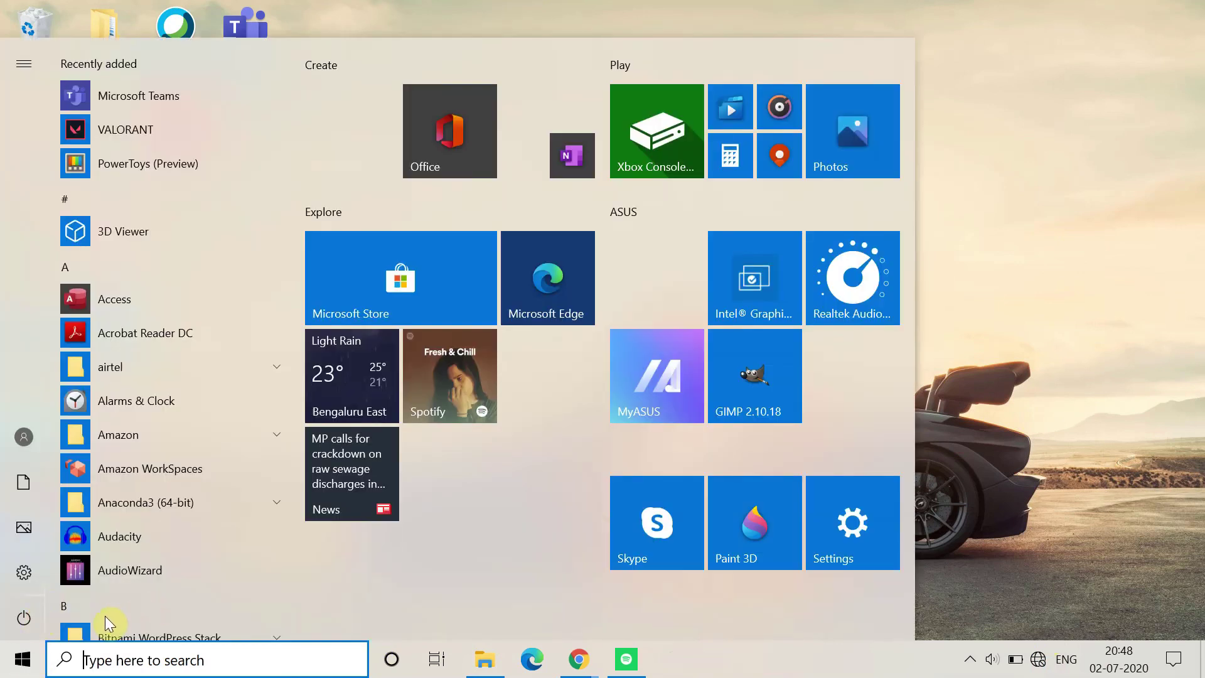
pyautogui.click(107, 620)
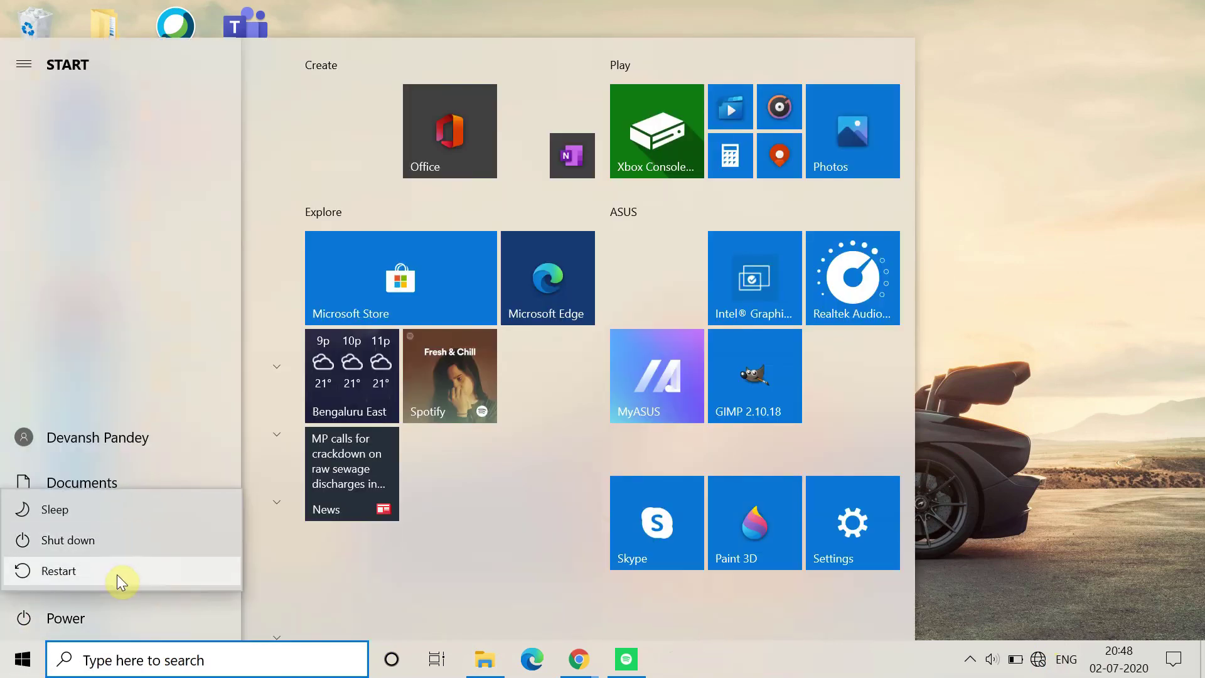
pyautogui.click(117, 572)
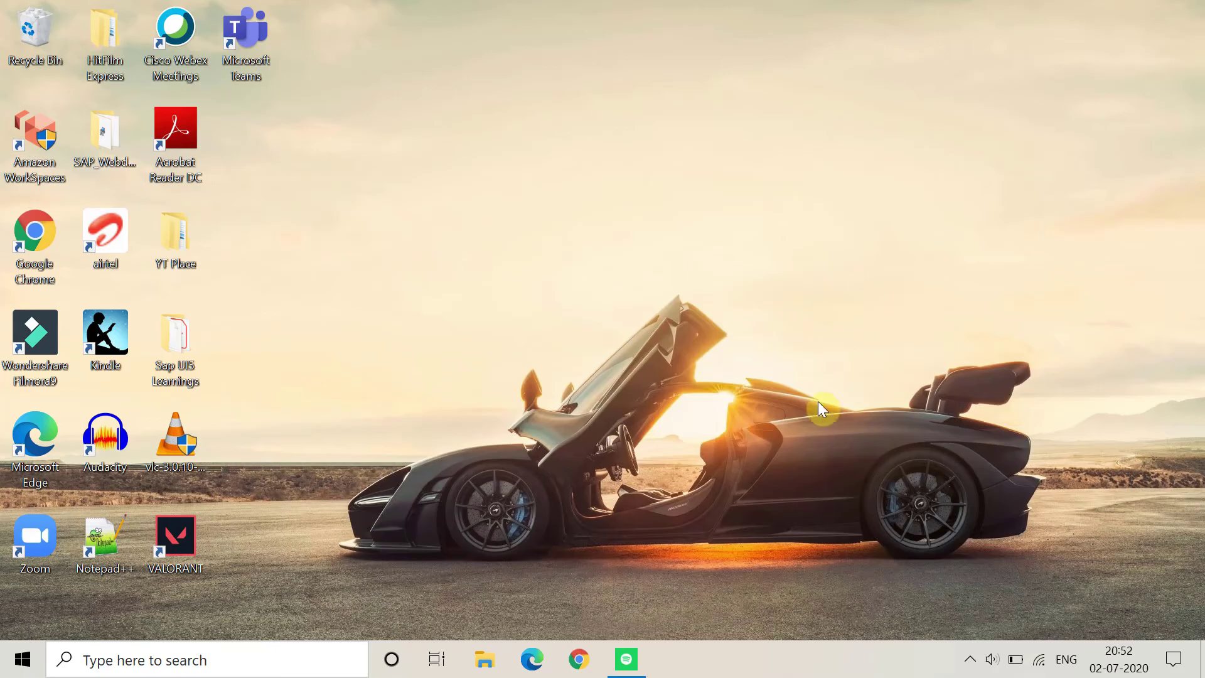
pyautogui.moveTo(1040, 661)
pyautogui.click(579, 659)
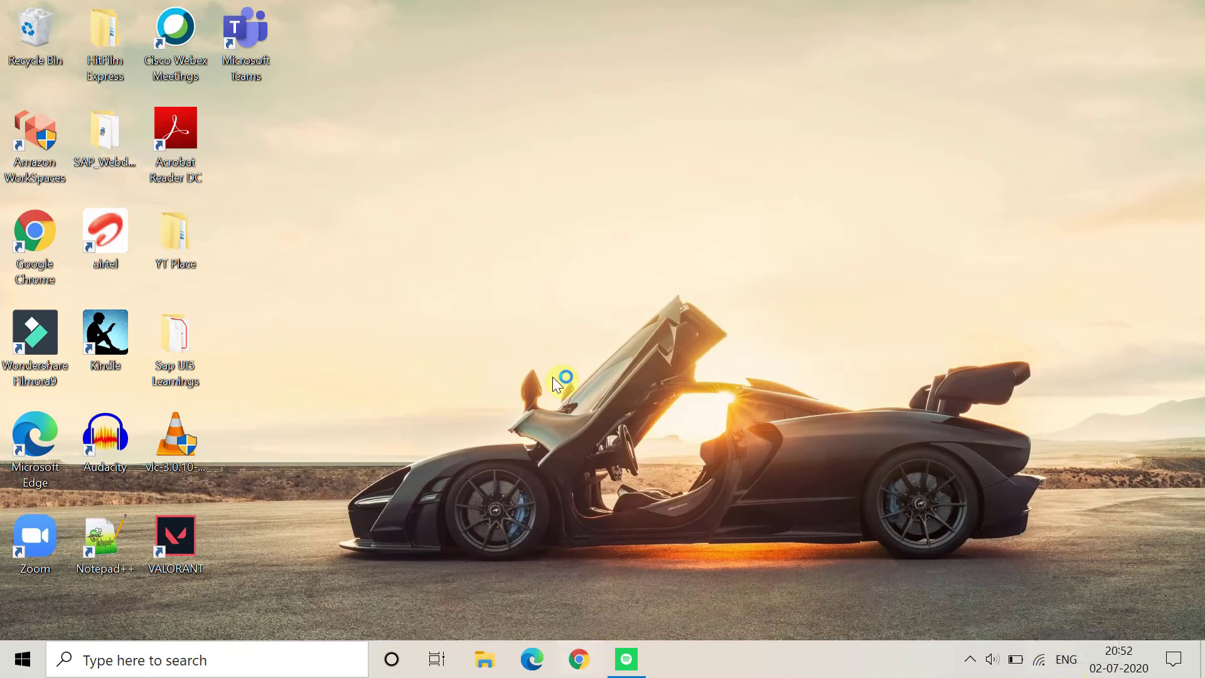